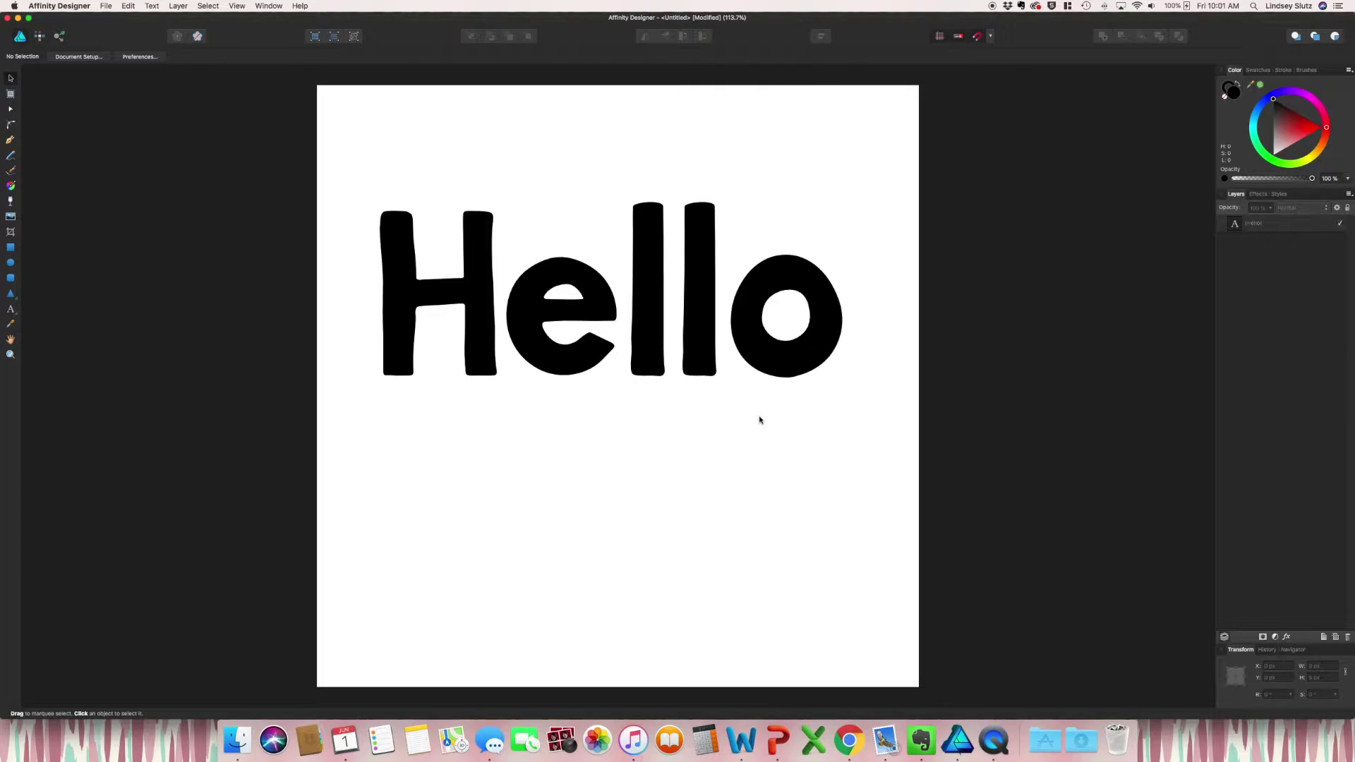
Convert the Hello text to curves
{"action": "left_click", "coordinate": [598, 362]}
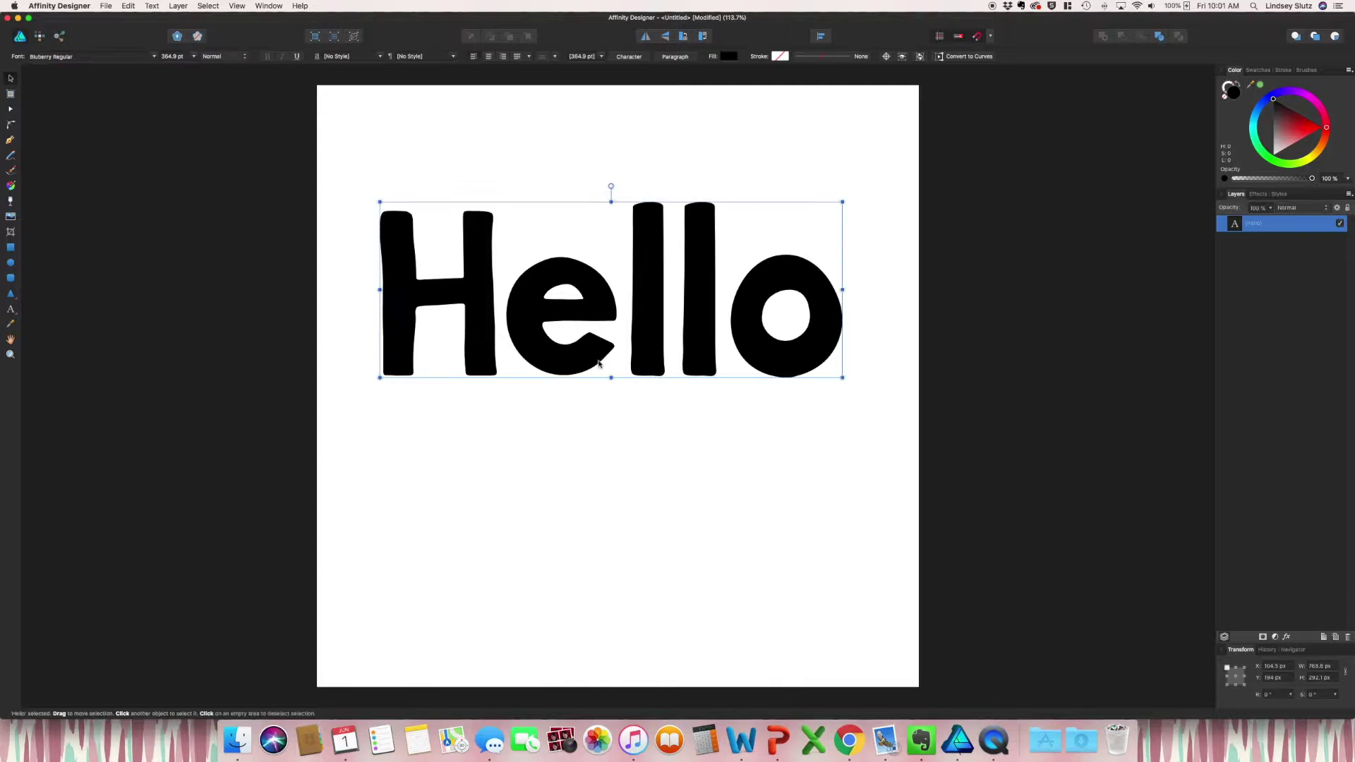
{"action": "double_click", "coordinate": [592, 356]}
{"action": "left_click", "coordinate": [645, 348]}
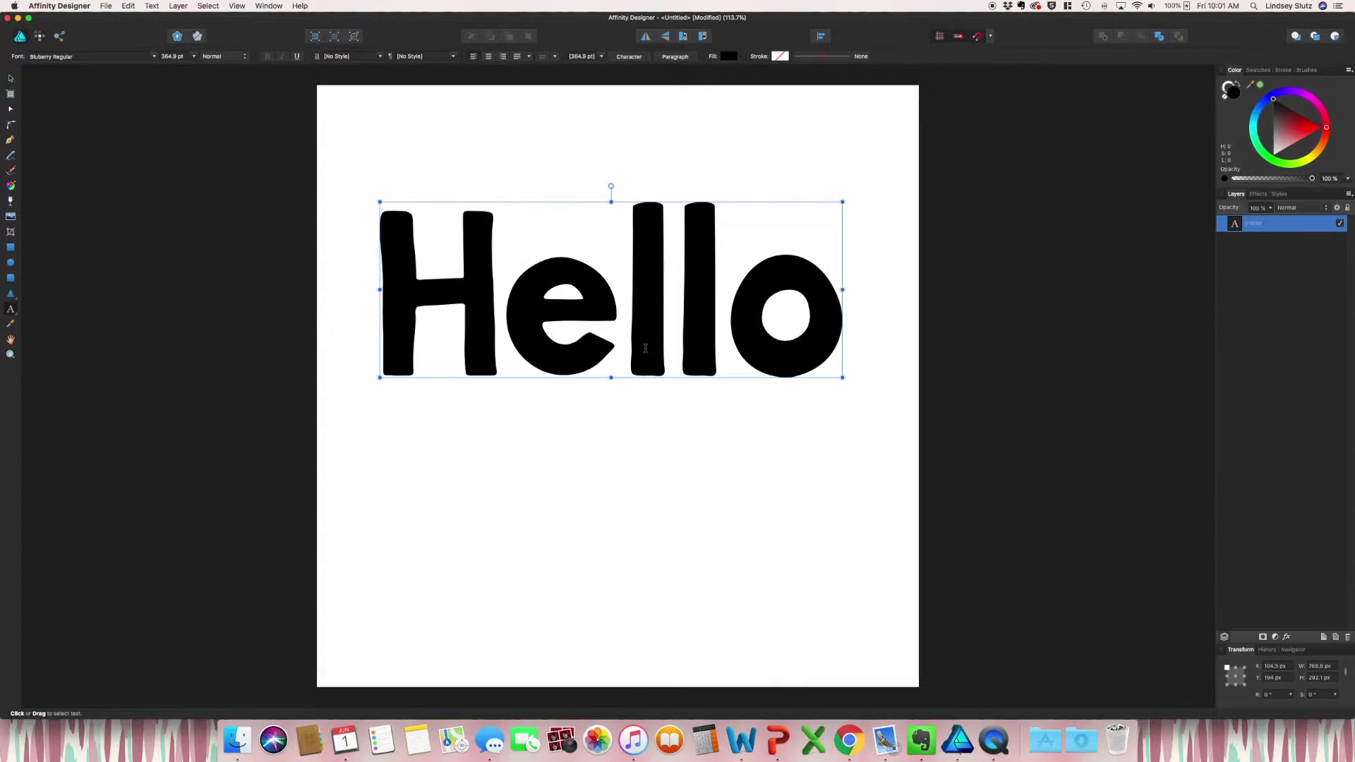
{"action": "key", "text": "Escape"}
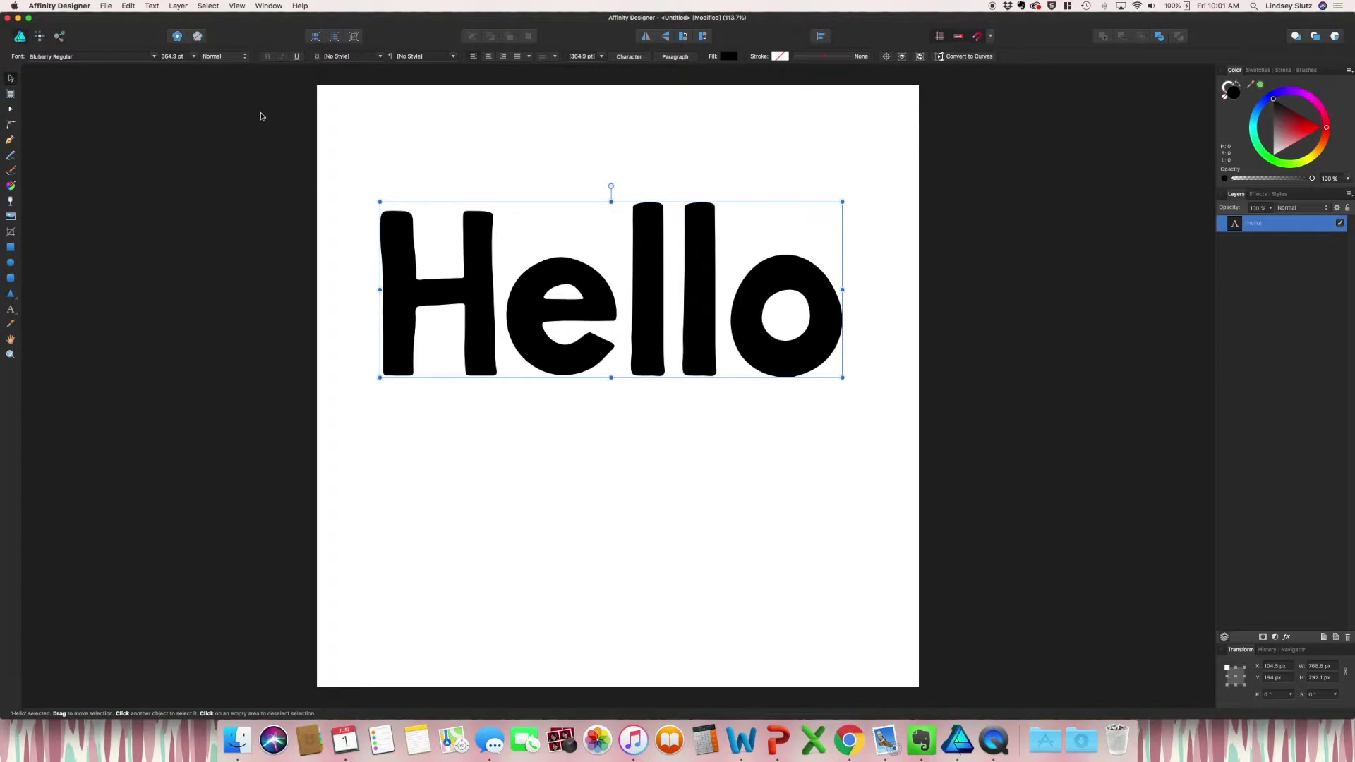
{"action": "left_click", "coordinate": [178, 6]}
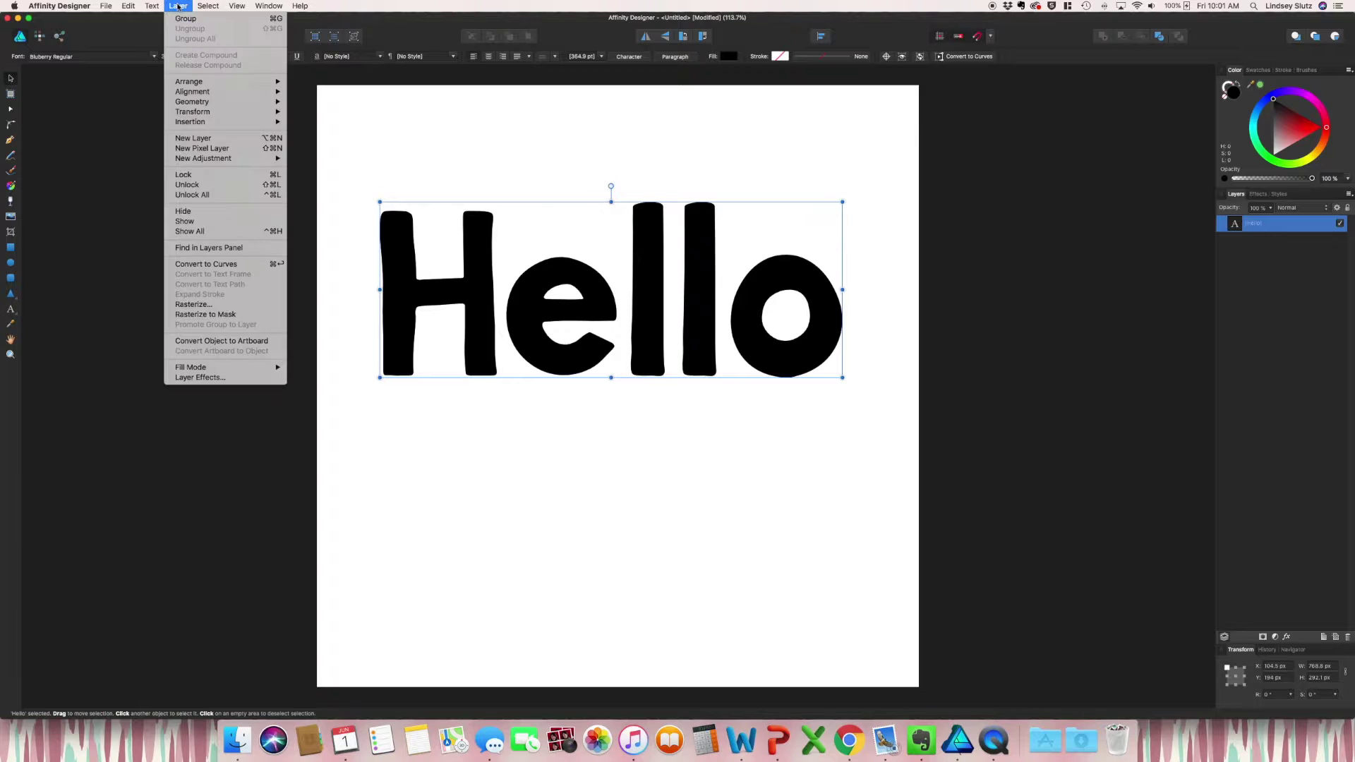
{"action": "left_click", "coordinate": [208, 264]}
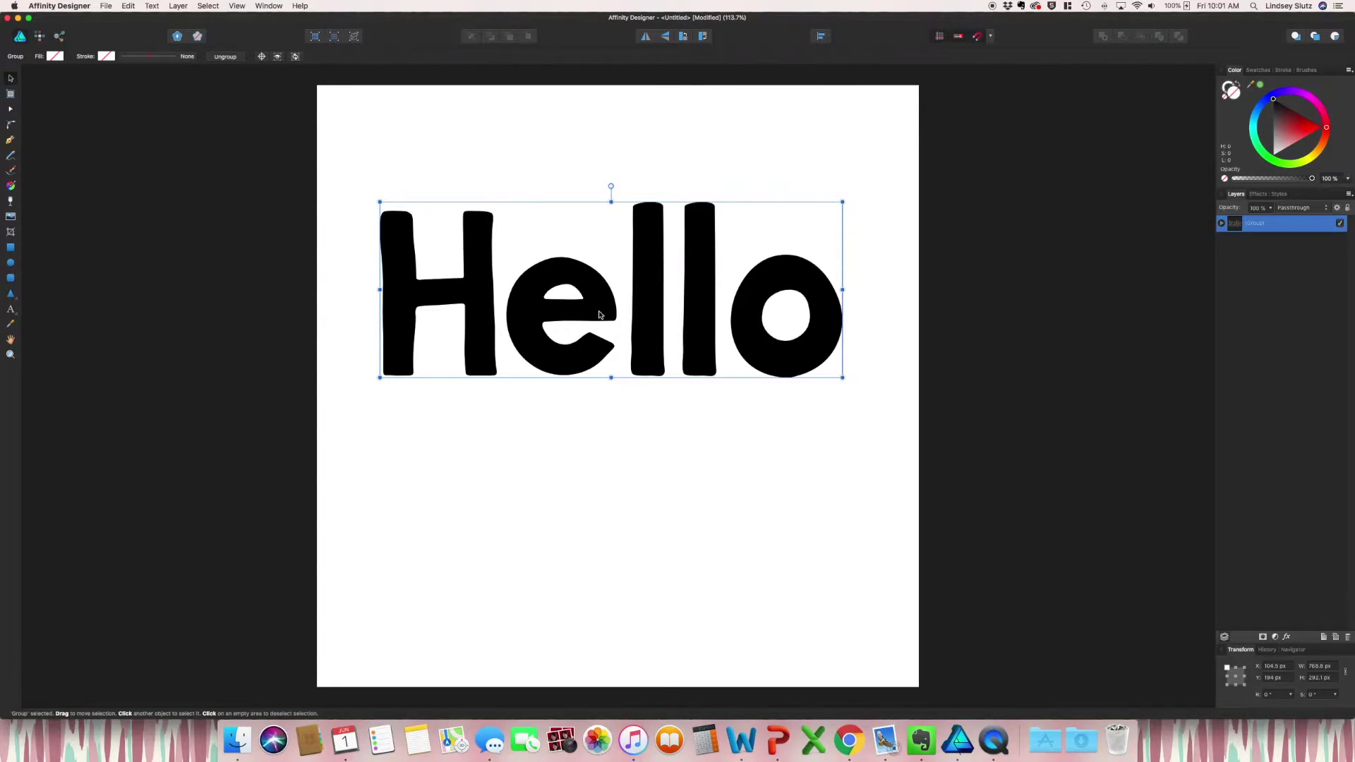
Ungroup Hello into five separate letter shapes and select the H
{"action": "right_click", "coordinate": [562, 357]}
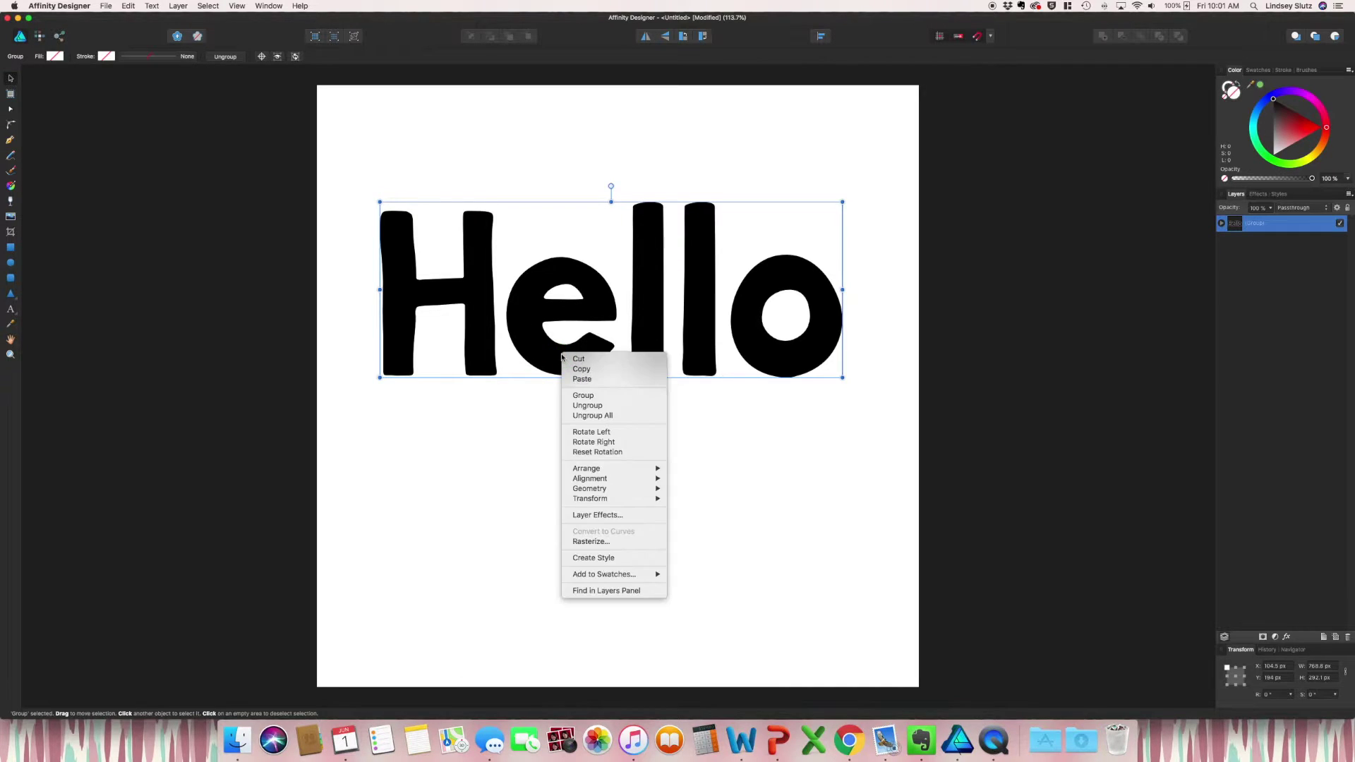
{"action": "left_click", "coordinate": [587, 405]}
{"action": "left_click", "coordinate": [564, 395]}
{"action": "left_click", "coordinate": [487, 367]}
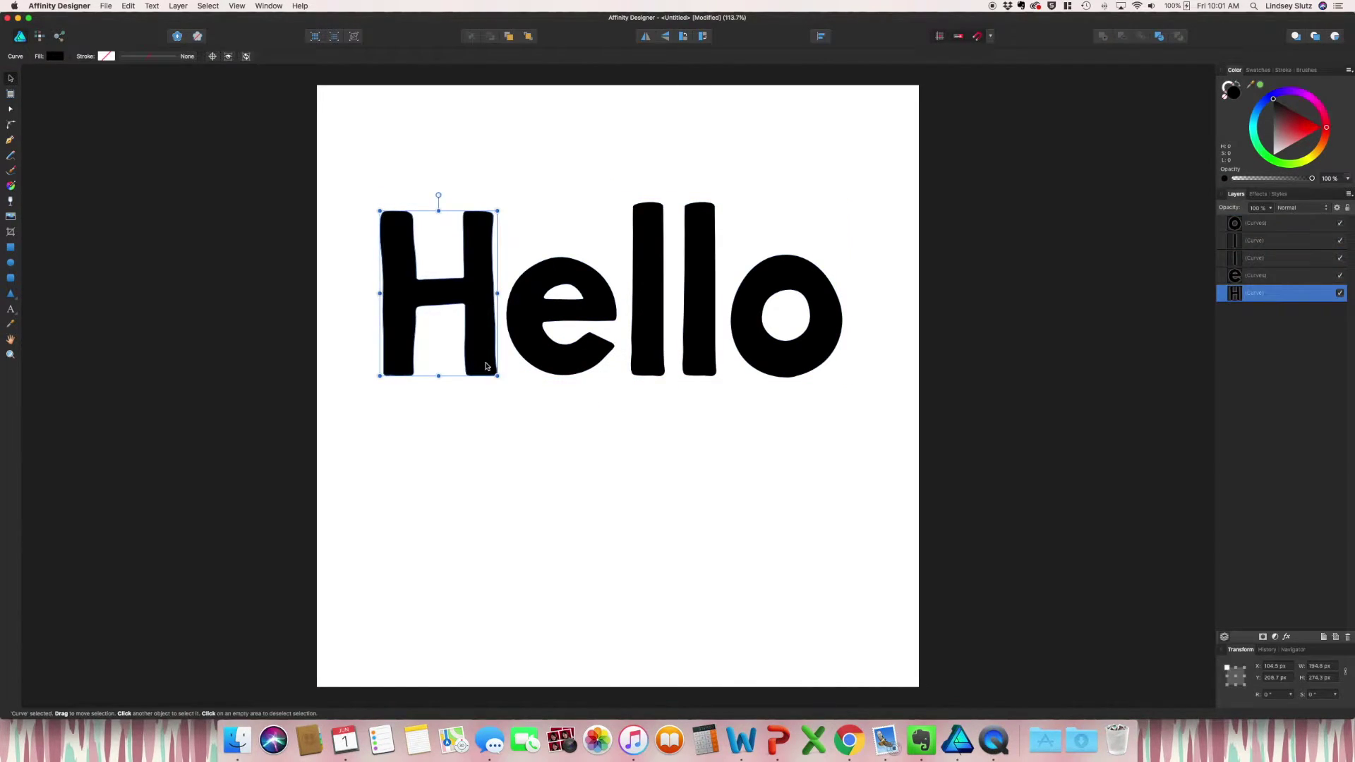
Give the H a bitmap fill using the Preppy.png pattern
{"action": "left_click", "coordinate": [11, 186]}
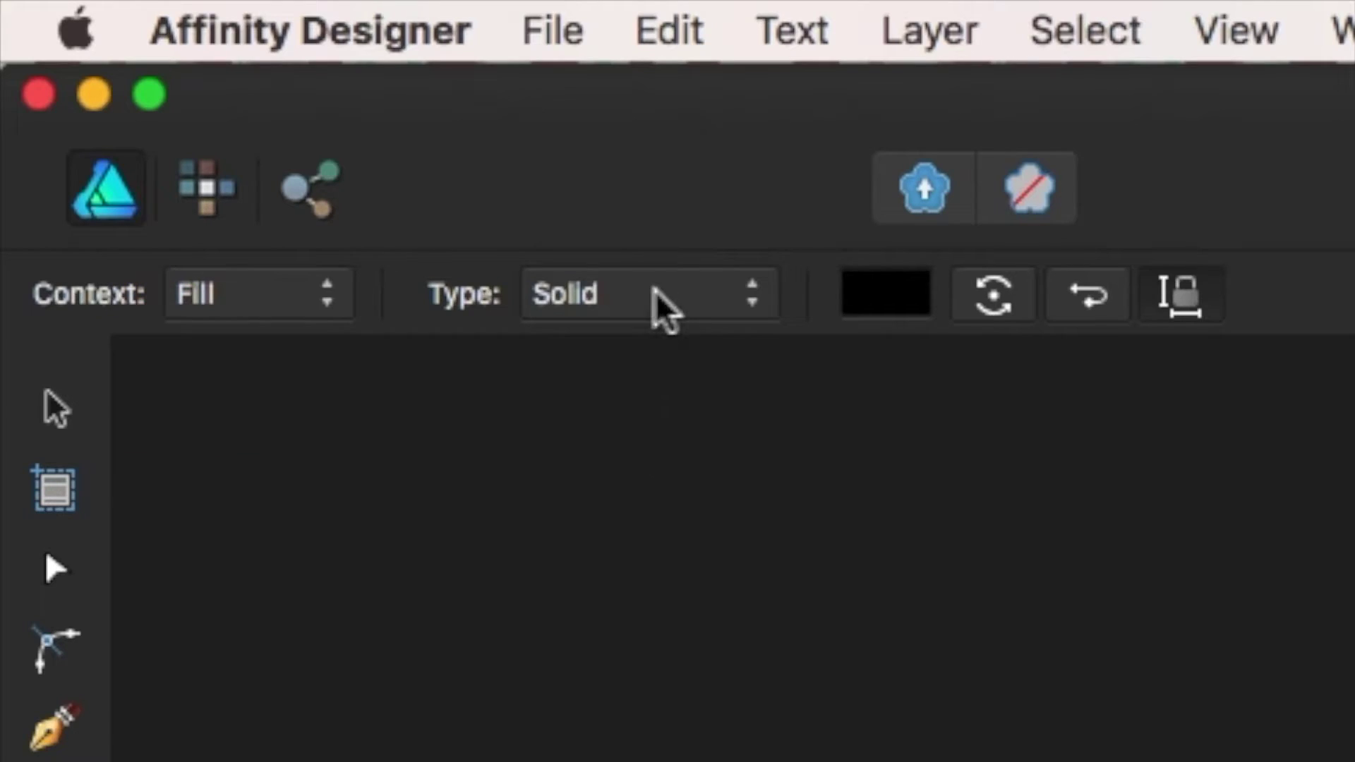
{"action": "left_click", "coordinate": [656, 297]}
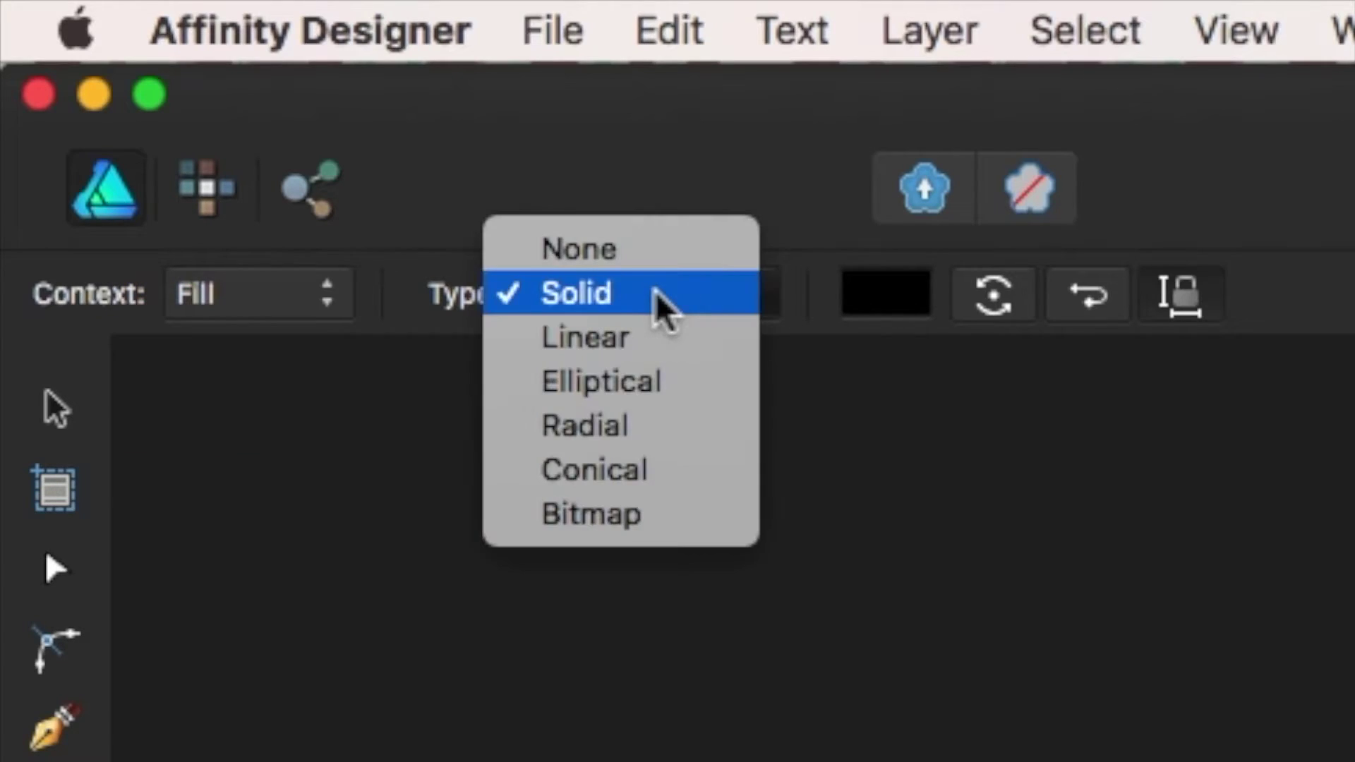
{"action": "left_click", "coordinate": [639, 525]}
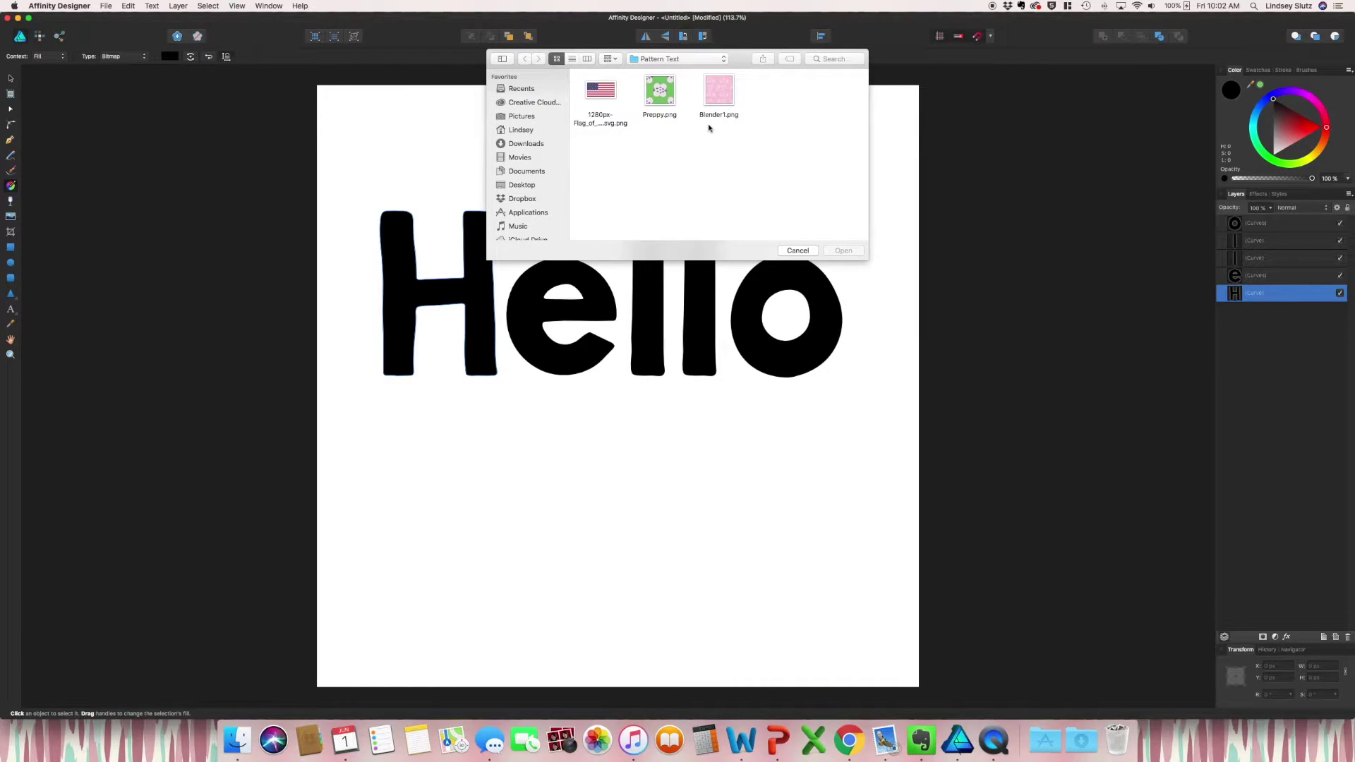
{"action": "left_click", "coordinate": [670, 106]}
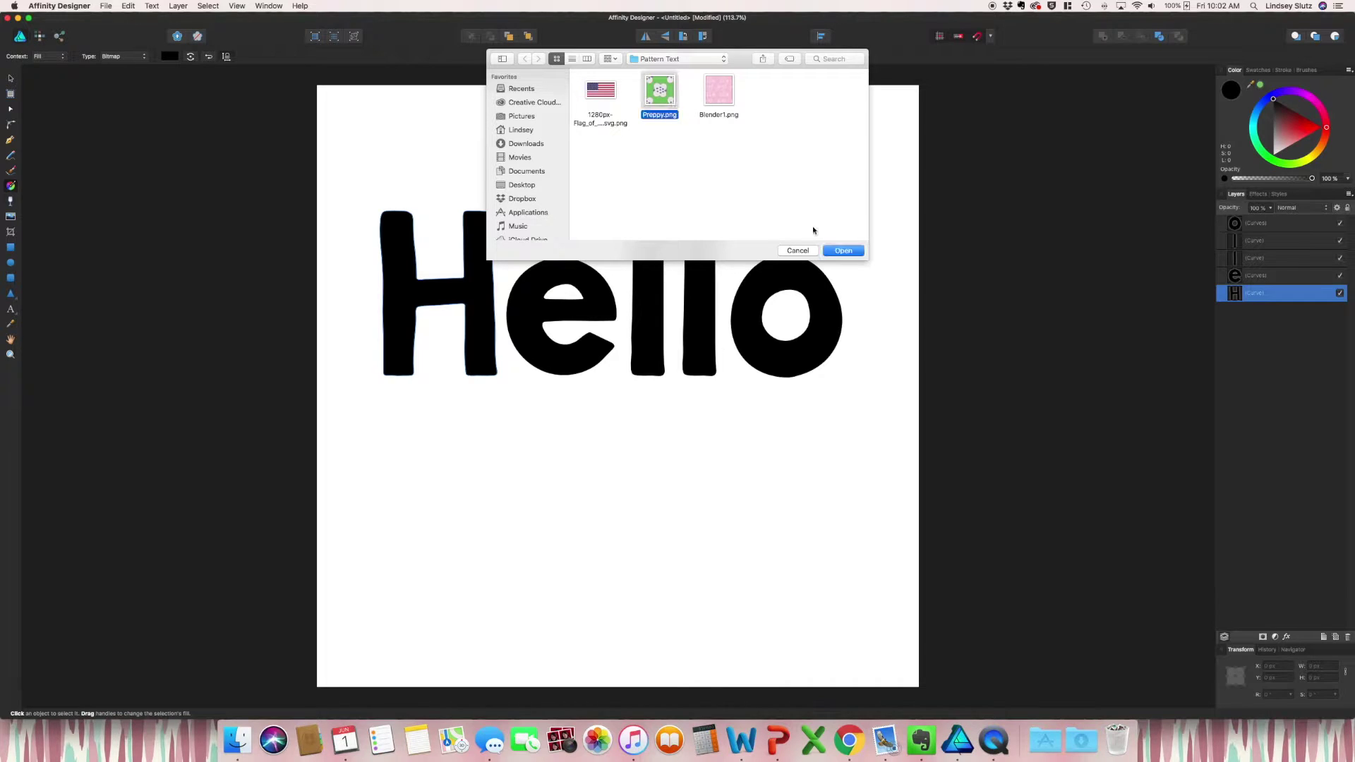
{"action": "left_click", "coordinate": [842, 252]}
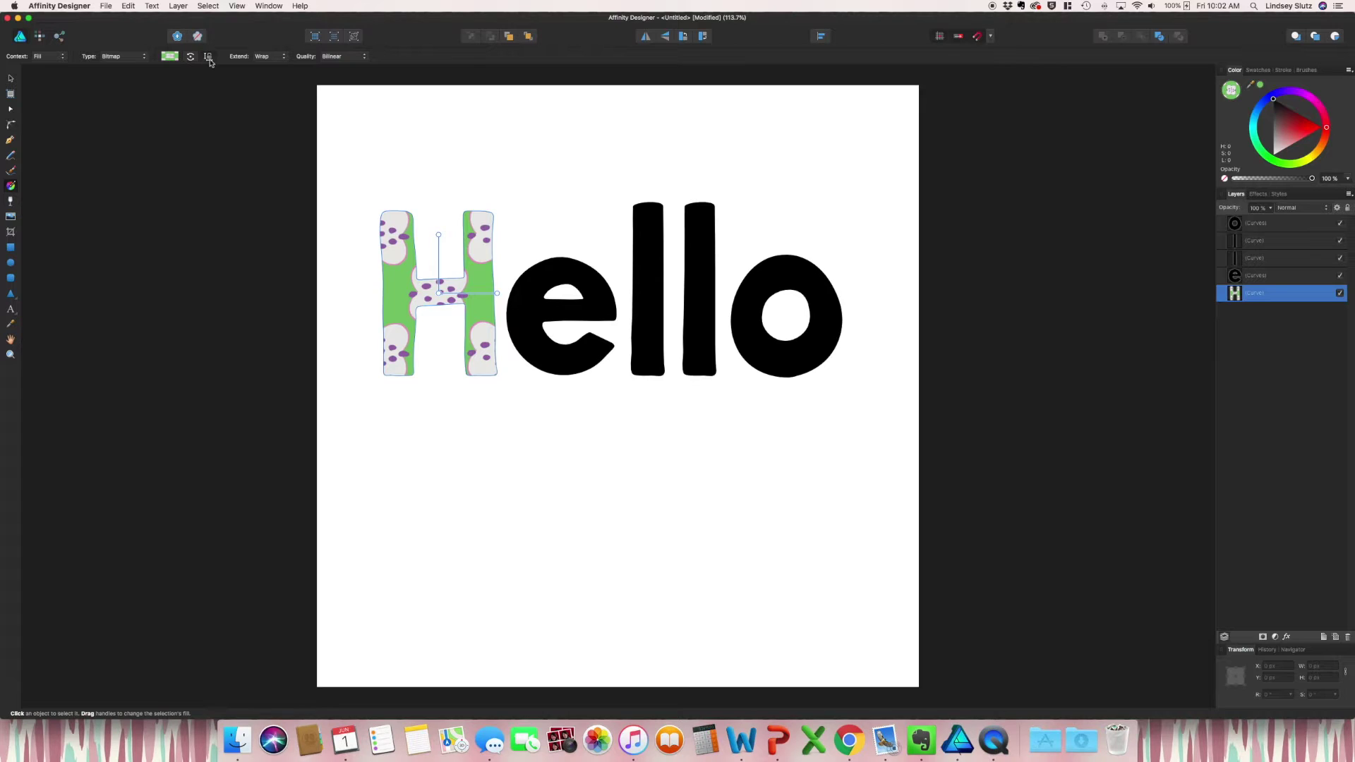
Enlarge and rotate the H's pattern so the flowers show, then select the e
{"action": "mouse_move", "coordinate": [438, 234]}
{"action": "left_mouse_down"}
{"action": "mouse_move", "coordinate": [421, 209]}
{"action": "mouse_move", "coordinate": [466, 222]}
{"action": "mouse_move", "coordinate": [469, 254]}
{"action": "mouse_move", "coordinate": [449, 245]}
{"action": "left_mouse_up"}
{"action": "left_click", "coordinate": [538, 190]}
{"action": "key", "text": "v"}
{"action": "left_click", "coordinate": [604, 310]}
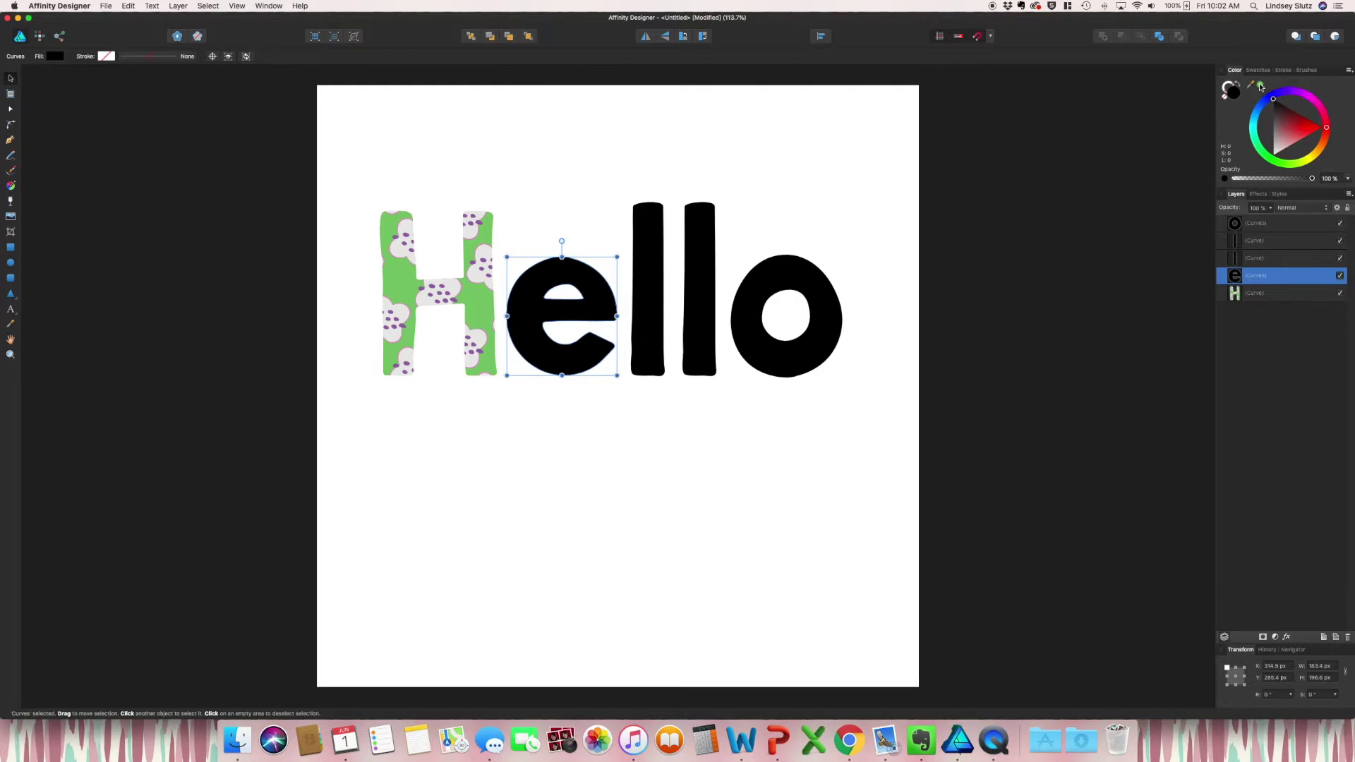
Colour the e purple, the second l green and the o pink, sampled from the H's pattern
{"action": "left_click_drag", "start_coordinate": [1260, 86], "coordinate": [428, 288]}
{"action": "left_click", "coordinate": [1261, 85]}
{"action": "left_click", "coordinate": [701, 289]}
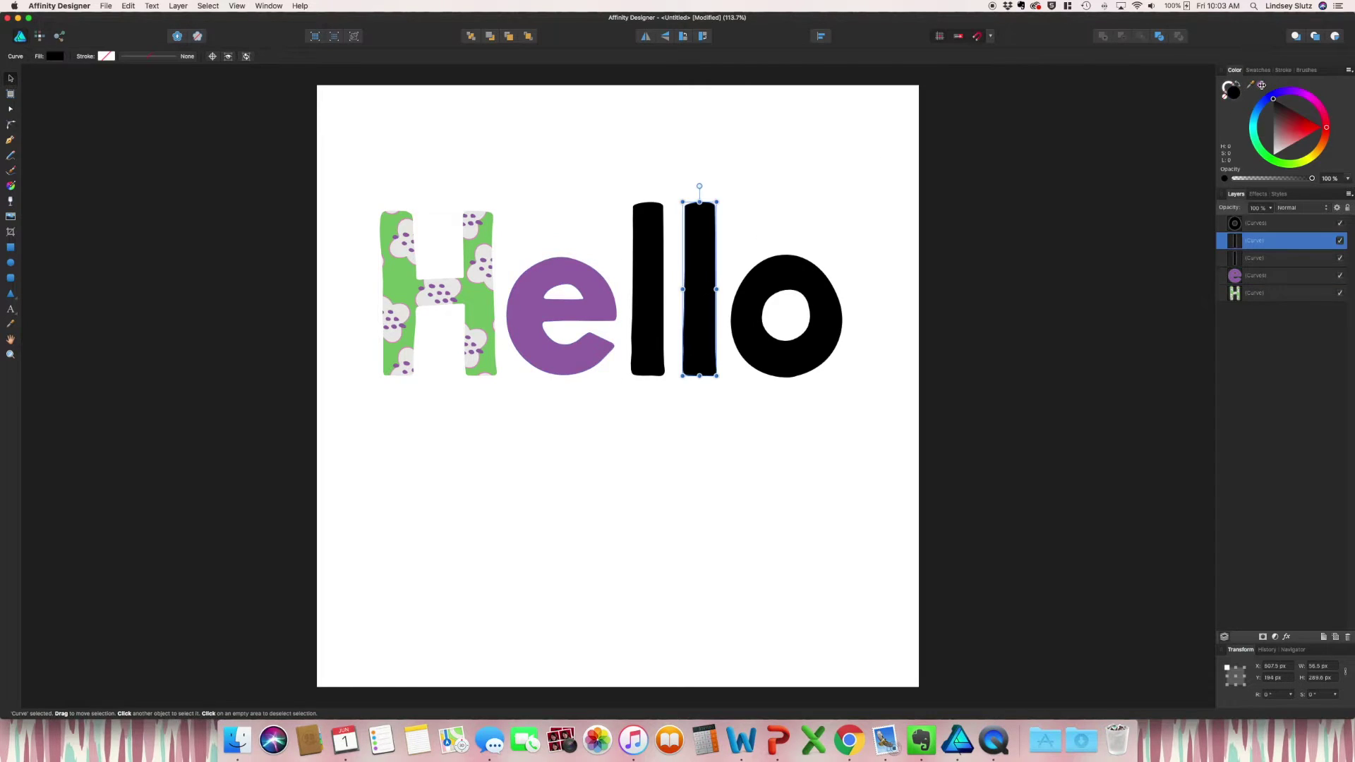
{"action": "left_click_drag", "start_coordinate": [1262, 85], "coordinate": [475, 300]}
{"action": "left_click", "coordinate": [1260, 86]}
{"action": "left_click", "coordinate": [748, 317]}
{"action": "left_click_drag", "start_coordinate": [1261, 85], "coordinate": [452, 286]}
{"action": "left_click", "coordinate": [1260, 85]}
{"action": "left_click", "coordinate": [648, 290]}
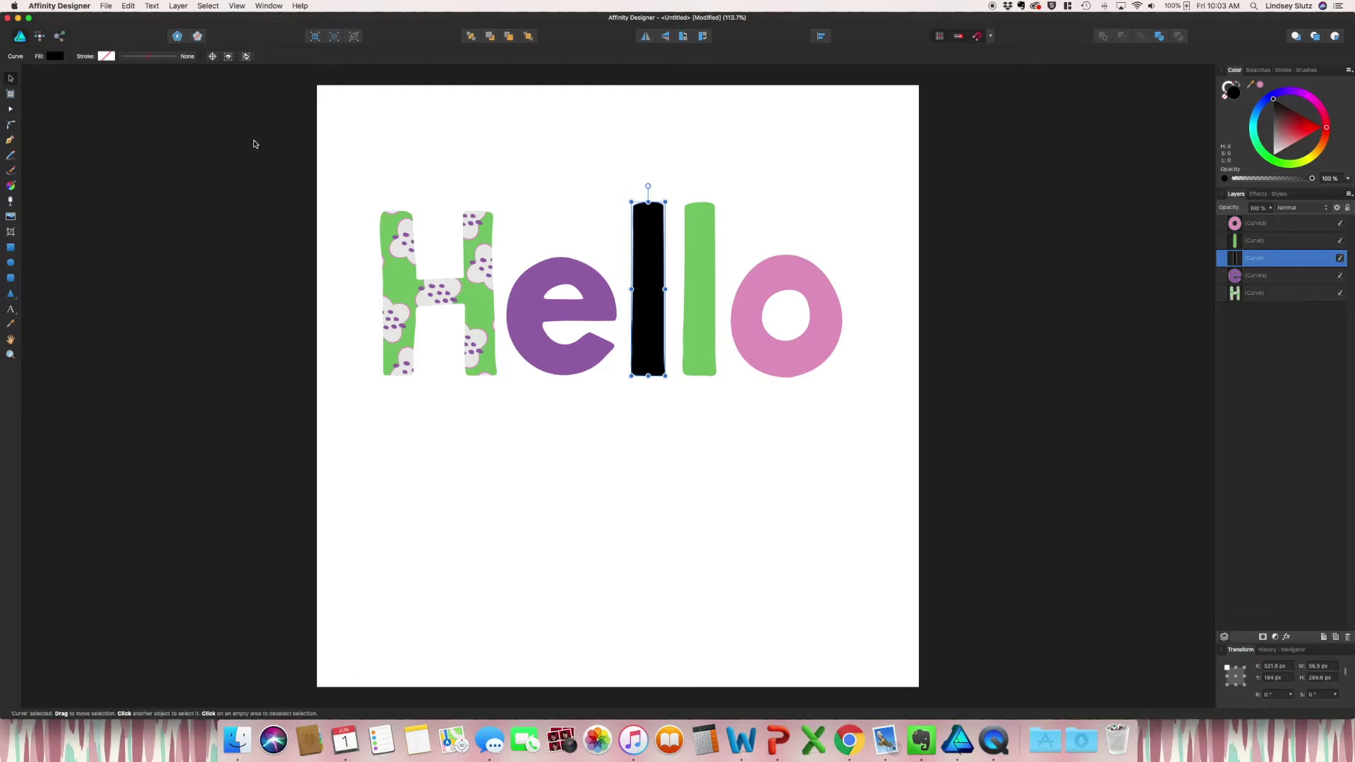
{"action": "left_click", "coordinate": [11, 186]}
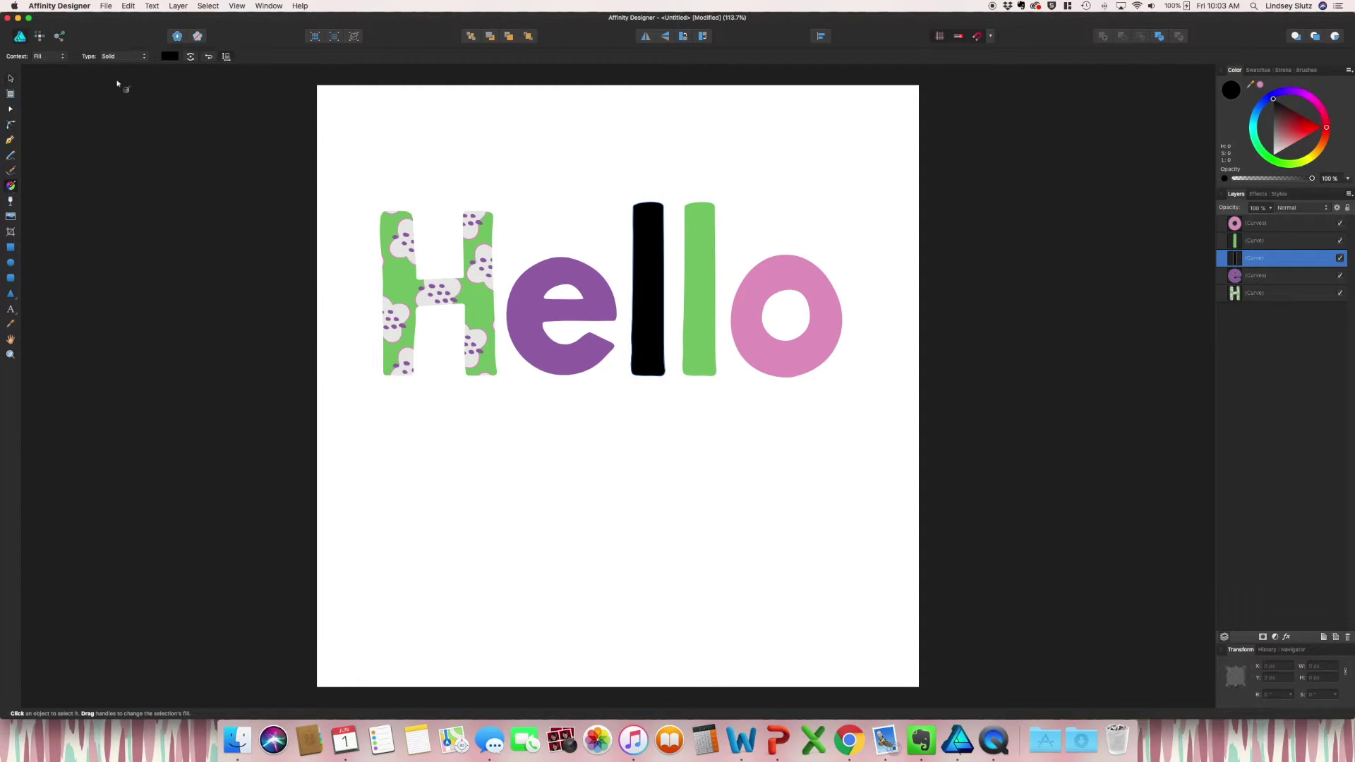
Fill the first l with the Blender1.png bitmap pattern and deselect it
{"action": "left_click", "coordinate": [127, 58]}
{"action": "left_click", "coordinate": [113, 98]}
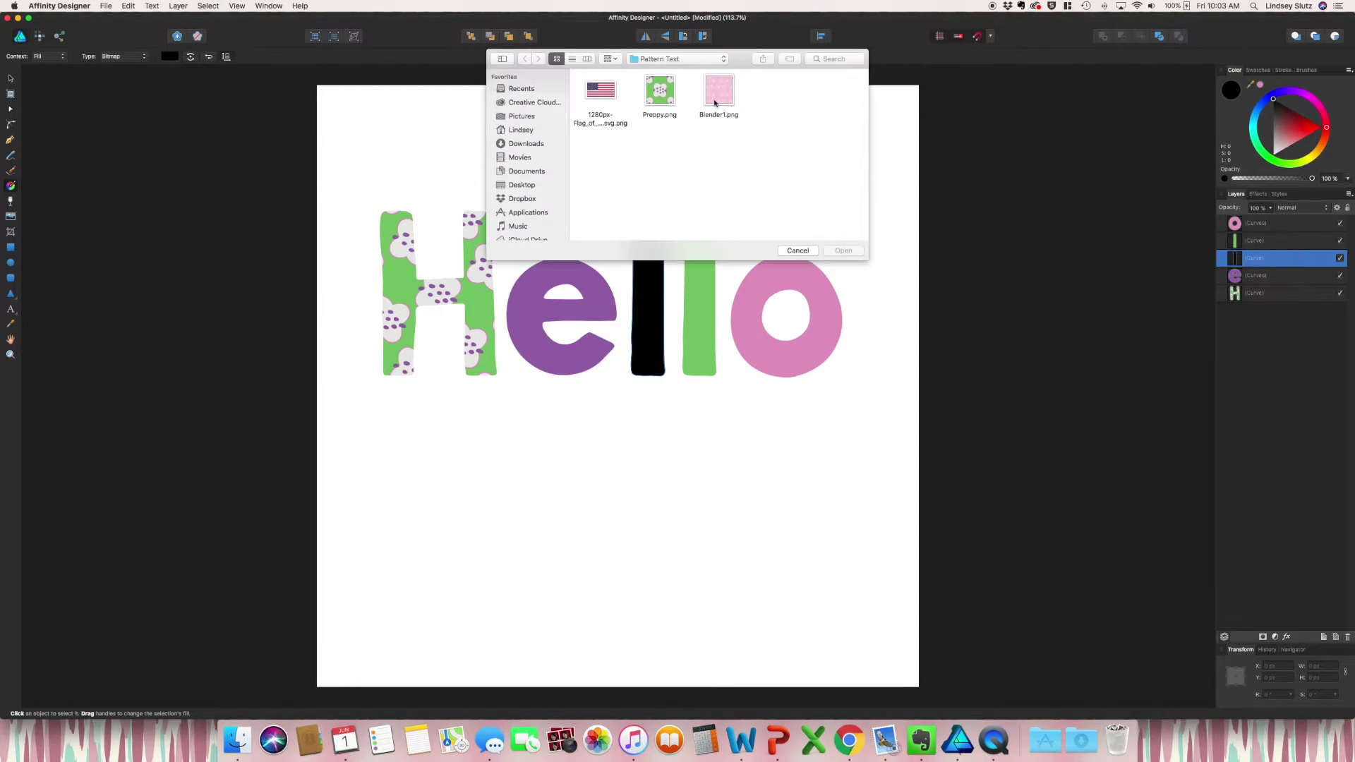
{"action": "double_click", "coordinate": [717, 182]}
{"action": "left_click", "coordinate": [10, 79]}
{"action": "left_click", "coordinate": [359, 144]}
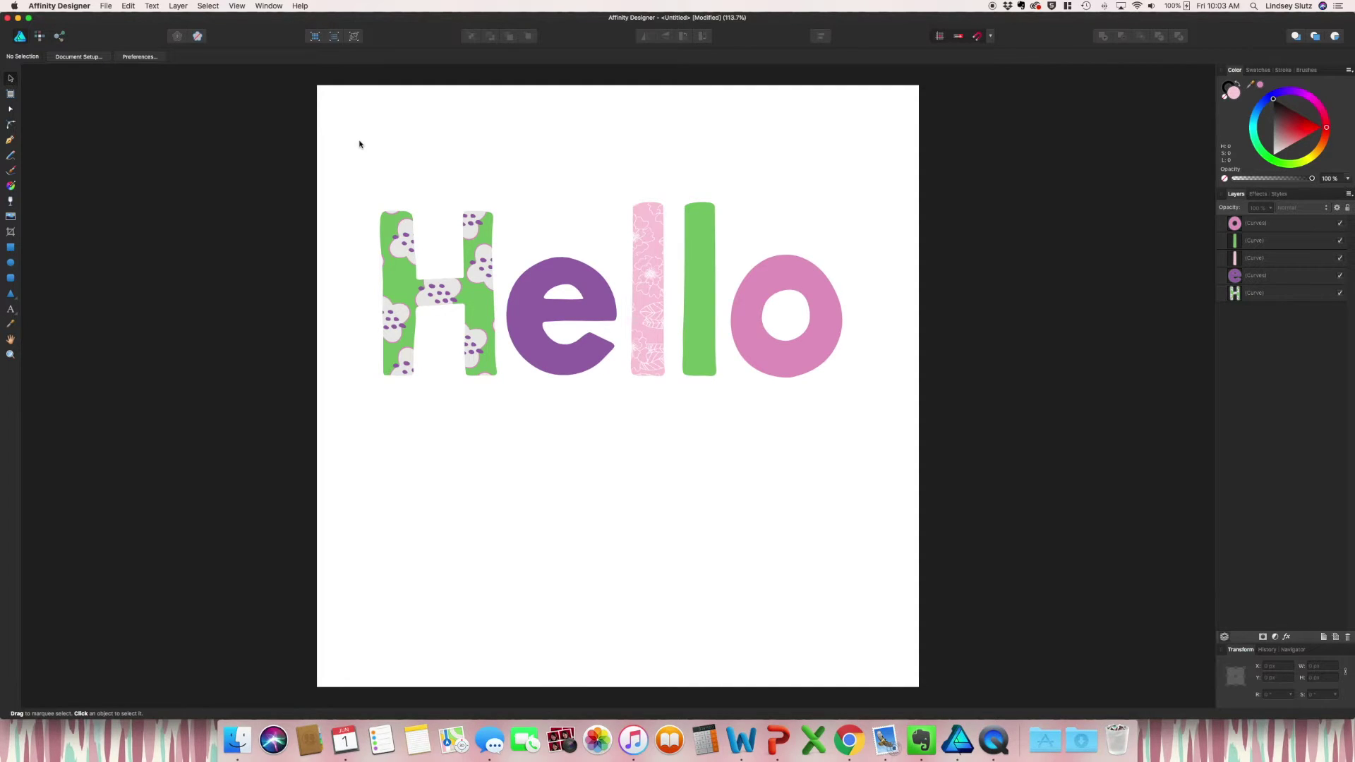
{"action": "left_click", "coordinate": [10, 309]}
Type 'USA' as large artistic text below Hello and nudge it slightly upward
{"action": "left_click_drag", "start_coordinate": [472, 492], "coordinate": [593, 609]}
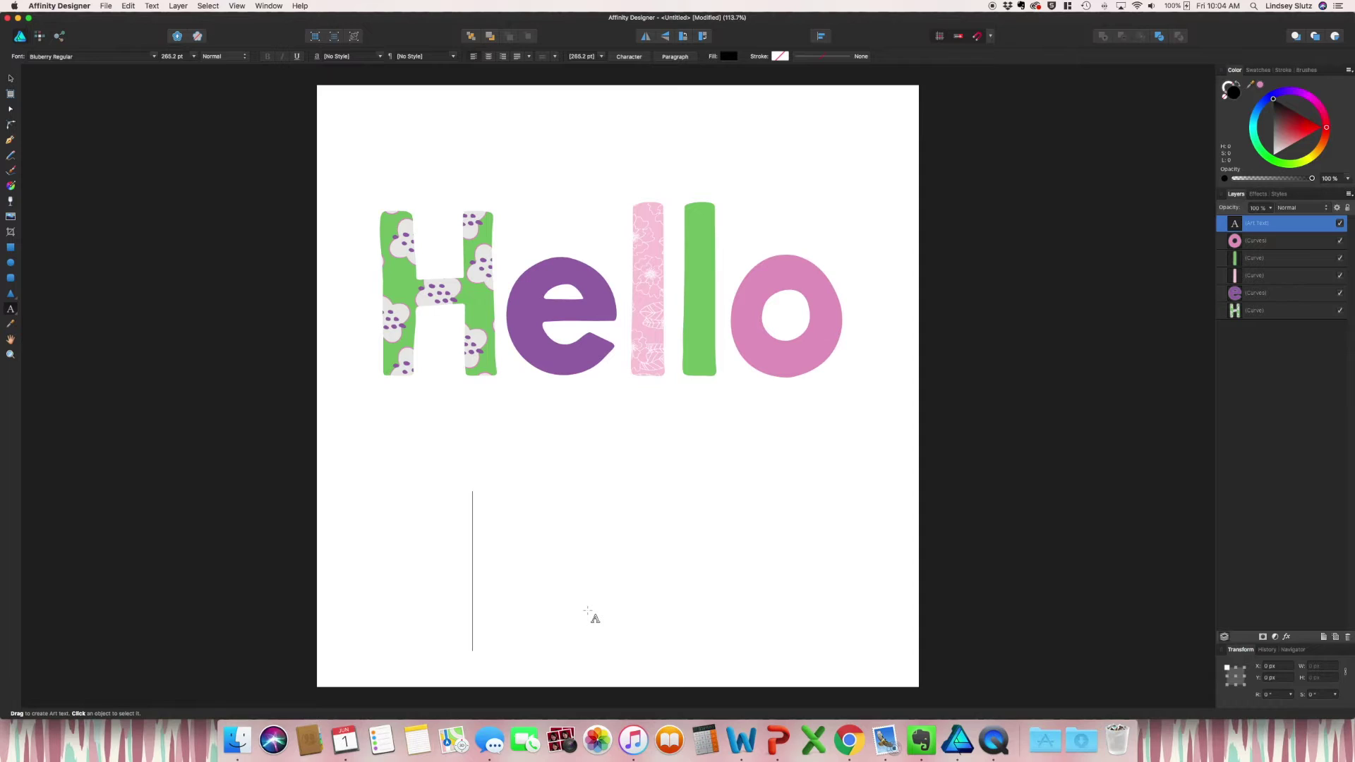
{"action": "type", "text": "USA"}
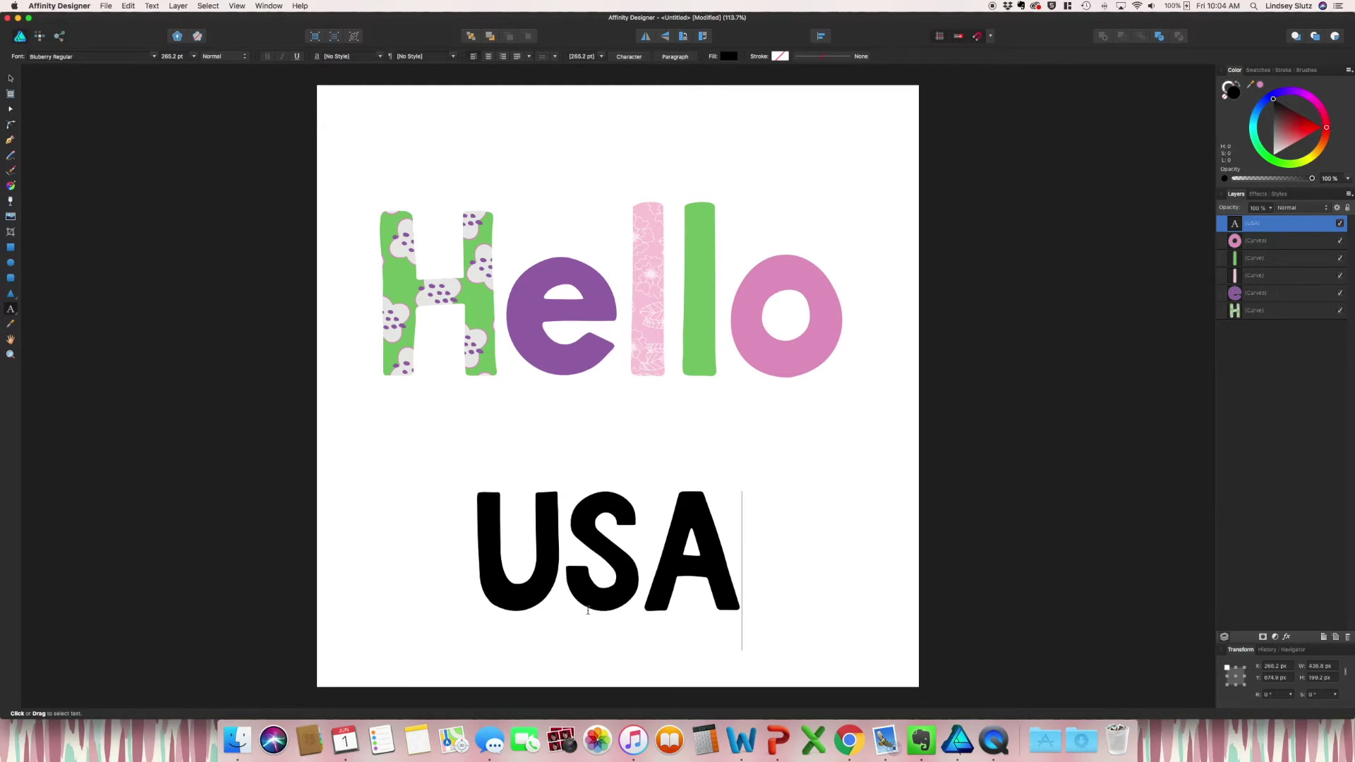
{"action": "key", "text": "Escape"}
{"action": "left_click", "coordinate": [12, 78]}
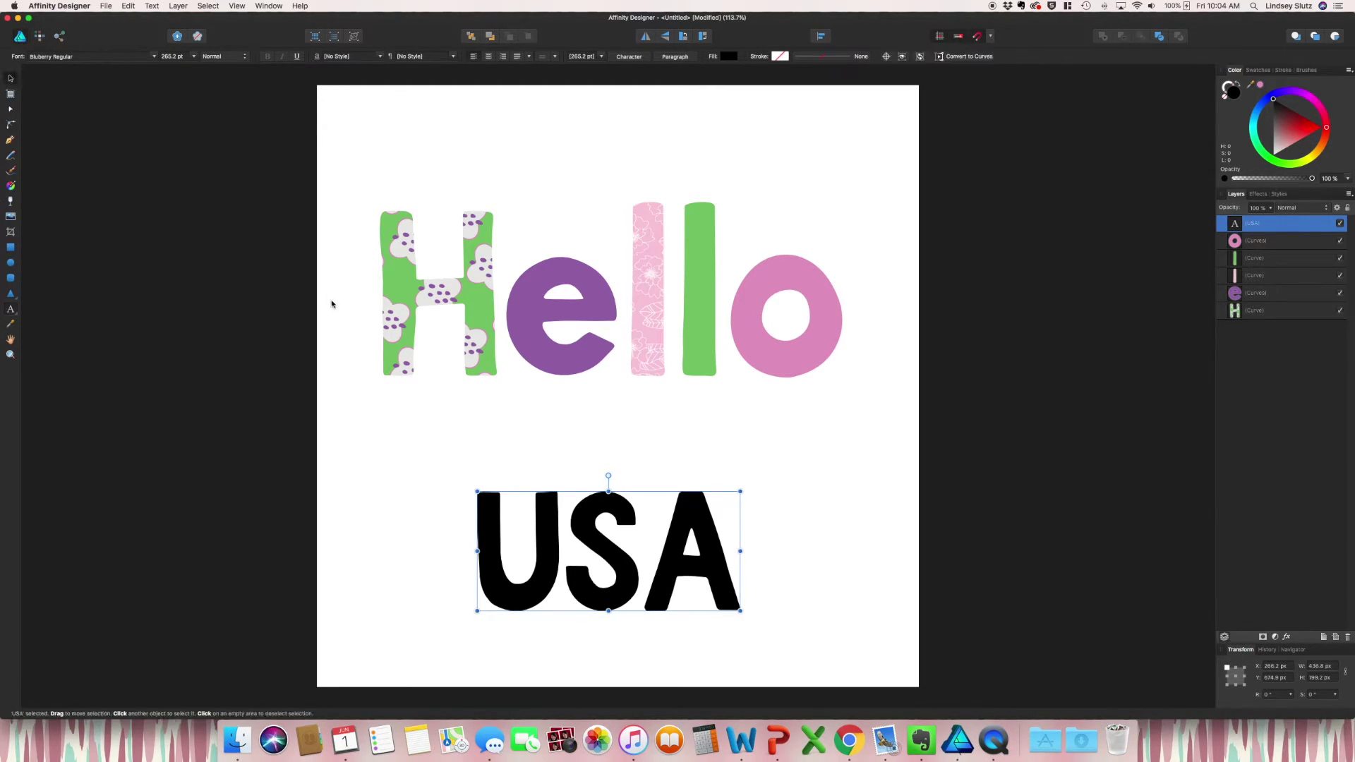
{"action": "left_click_drag", "start_coordinate": [512, 515], "coordinate": [512, 494]}
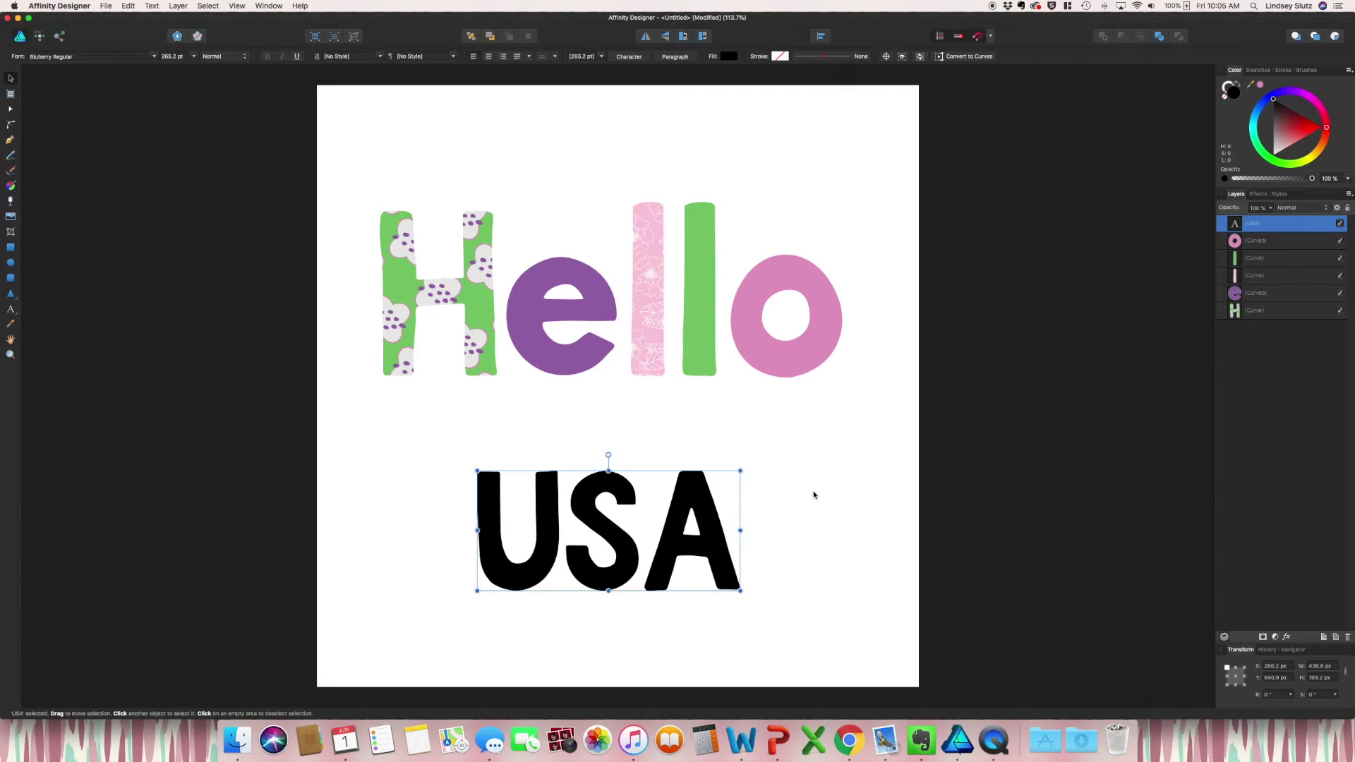
{"action": "left_click", "coordinate": [106, 7]}
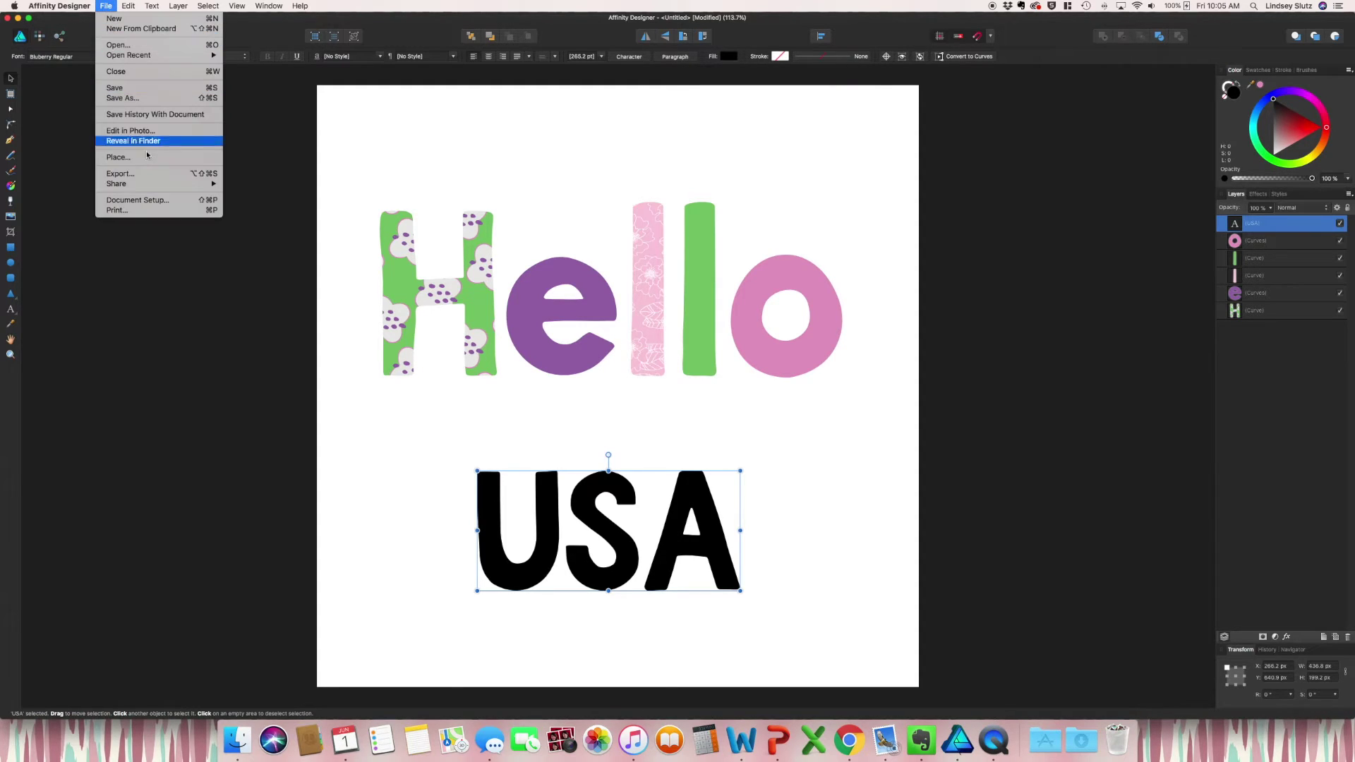
Place the US flag image, size it over USA, and clip it inside the USA text
{"action": "left_click", "coordinate": [145, 158]}
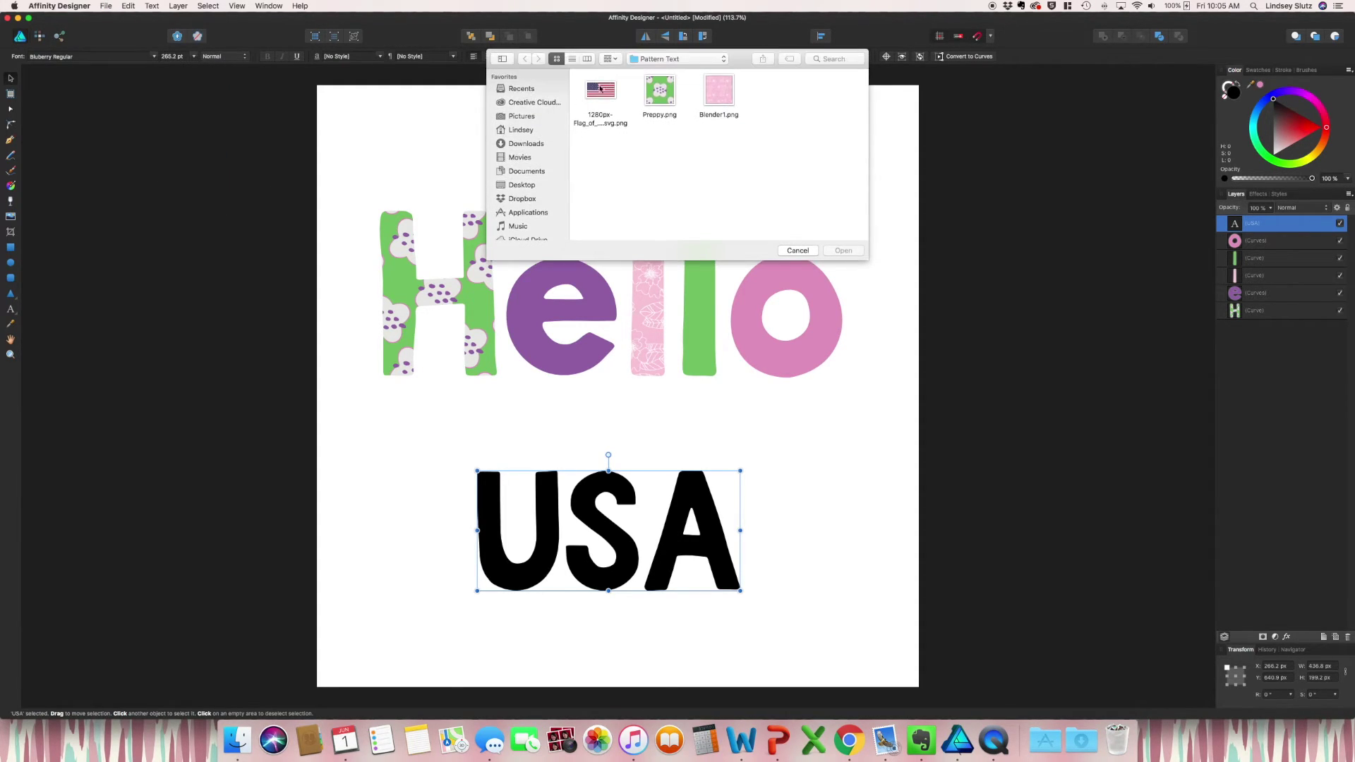
{"action": "left_click", "coordinate": [600, 90]}
{"action": "left_click", "coordinate": [842, 251]}
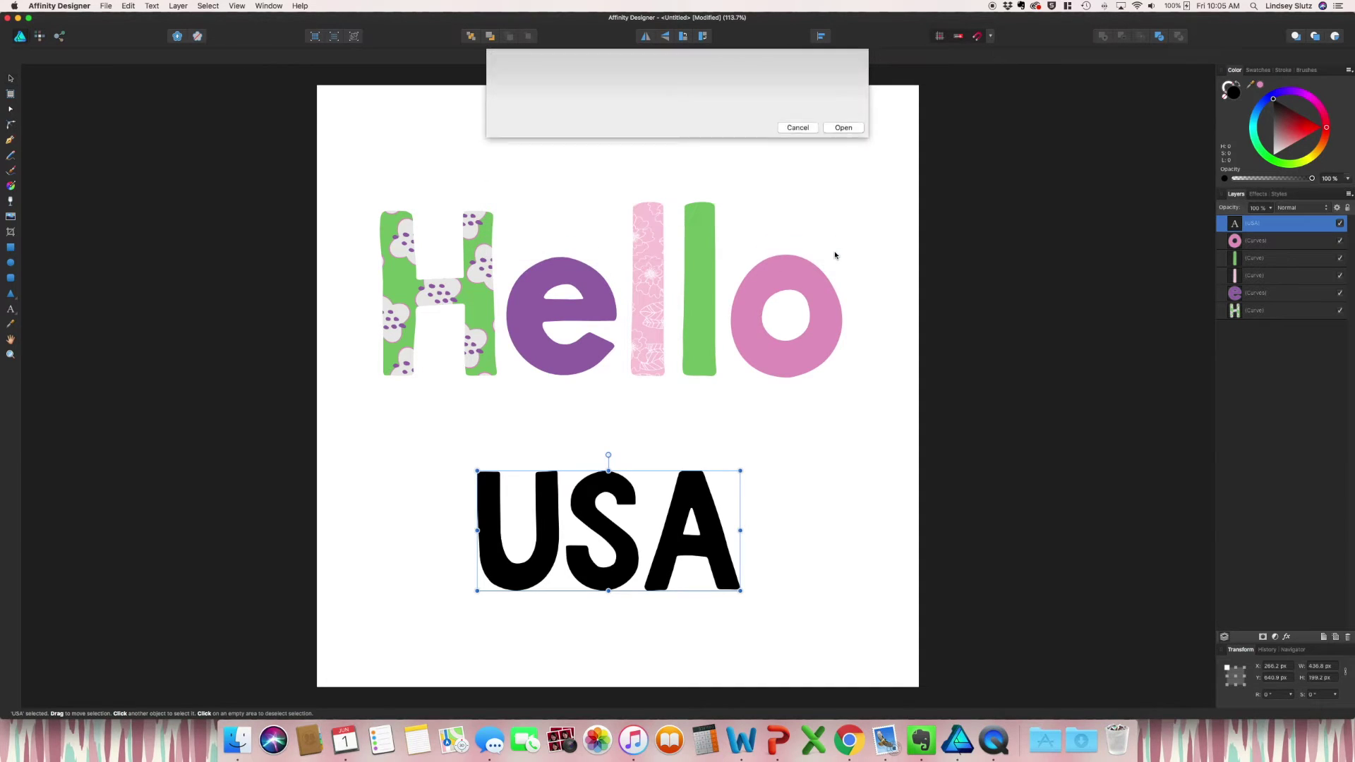
{"action": "left_click", "coordinate": [647, 484]}
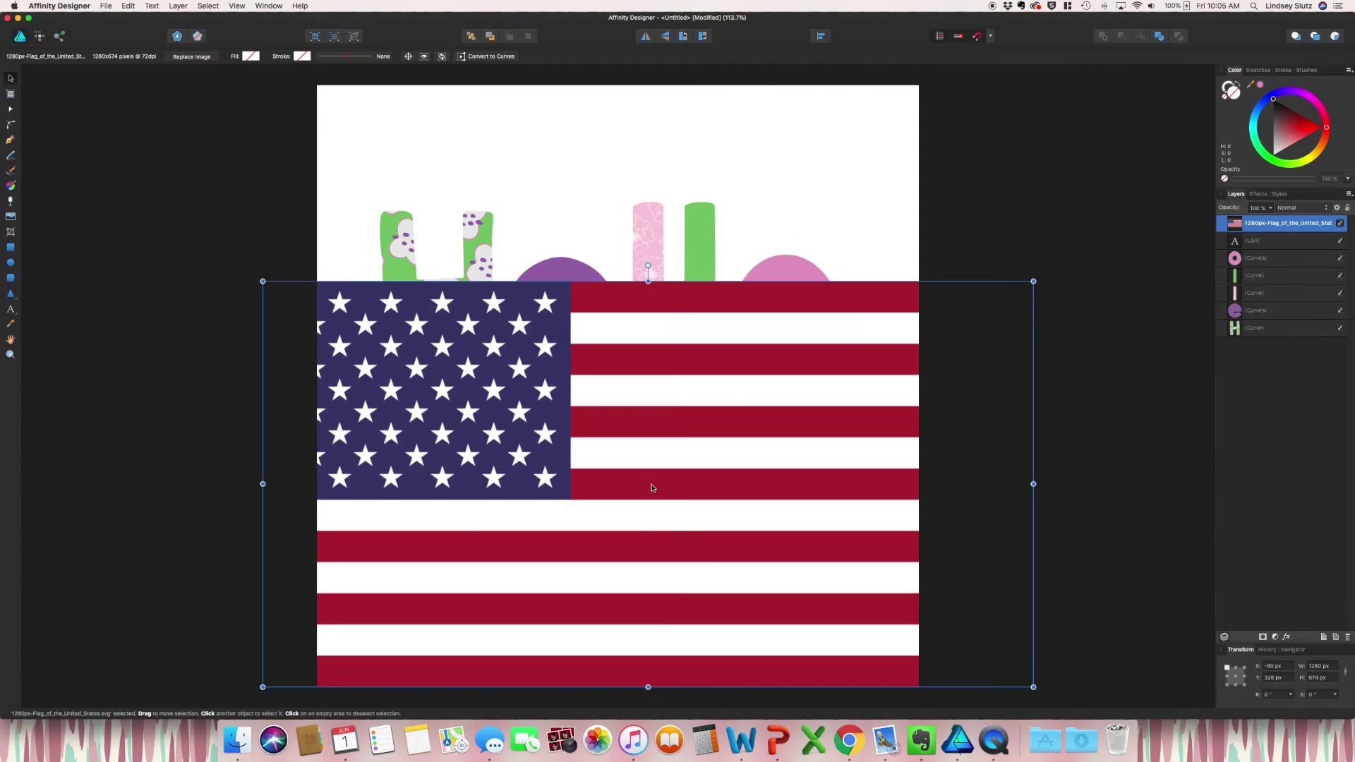
{"action": "left_click_drag", "start_coordinate": [264, 282], "coordinate": [683, 507]}
{"action": "left_click_drag", "start_coordinate": [772, 564], "coordinate": [581, 536]}
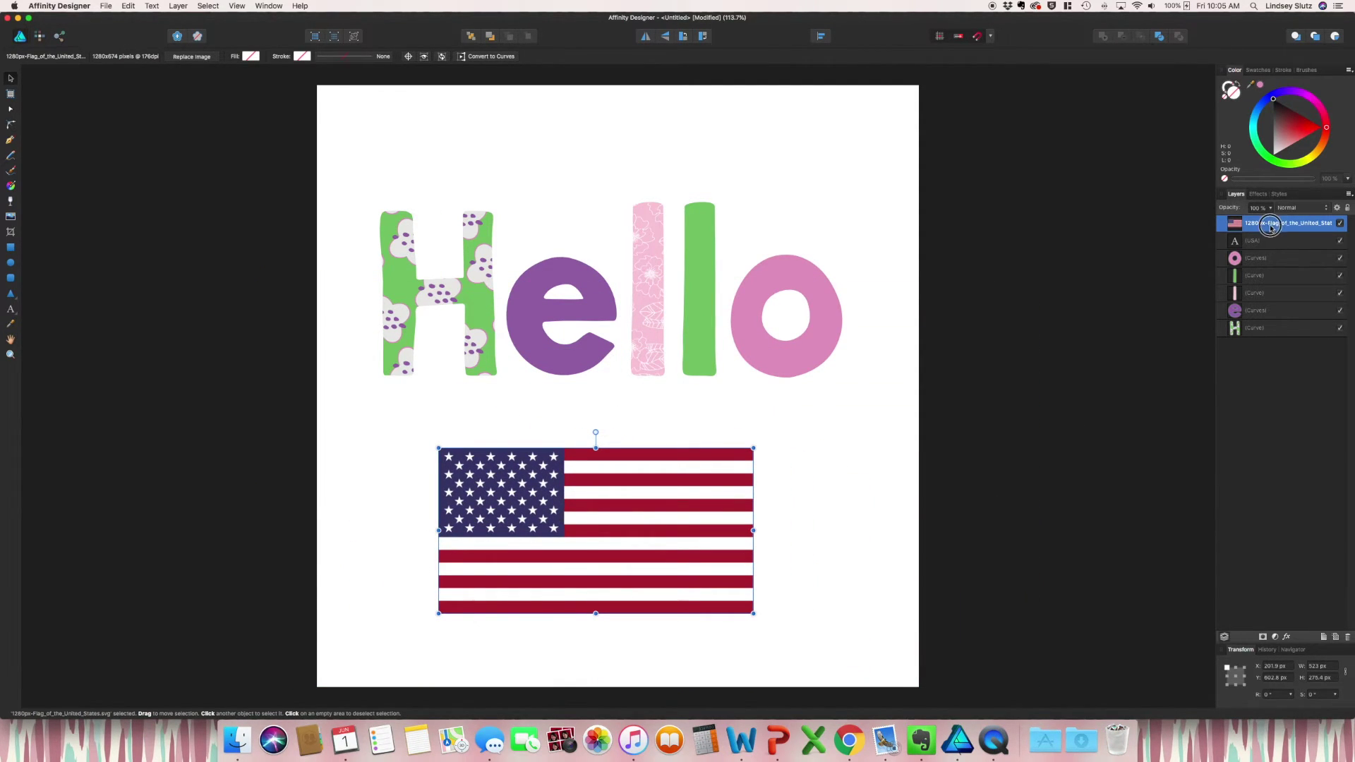
{"action": "left_click_drag", "start_coordinate": [1270, 223], "coordinate": [1268, 247]}
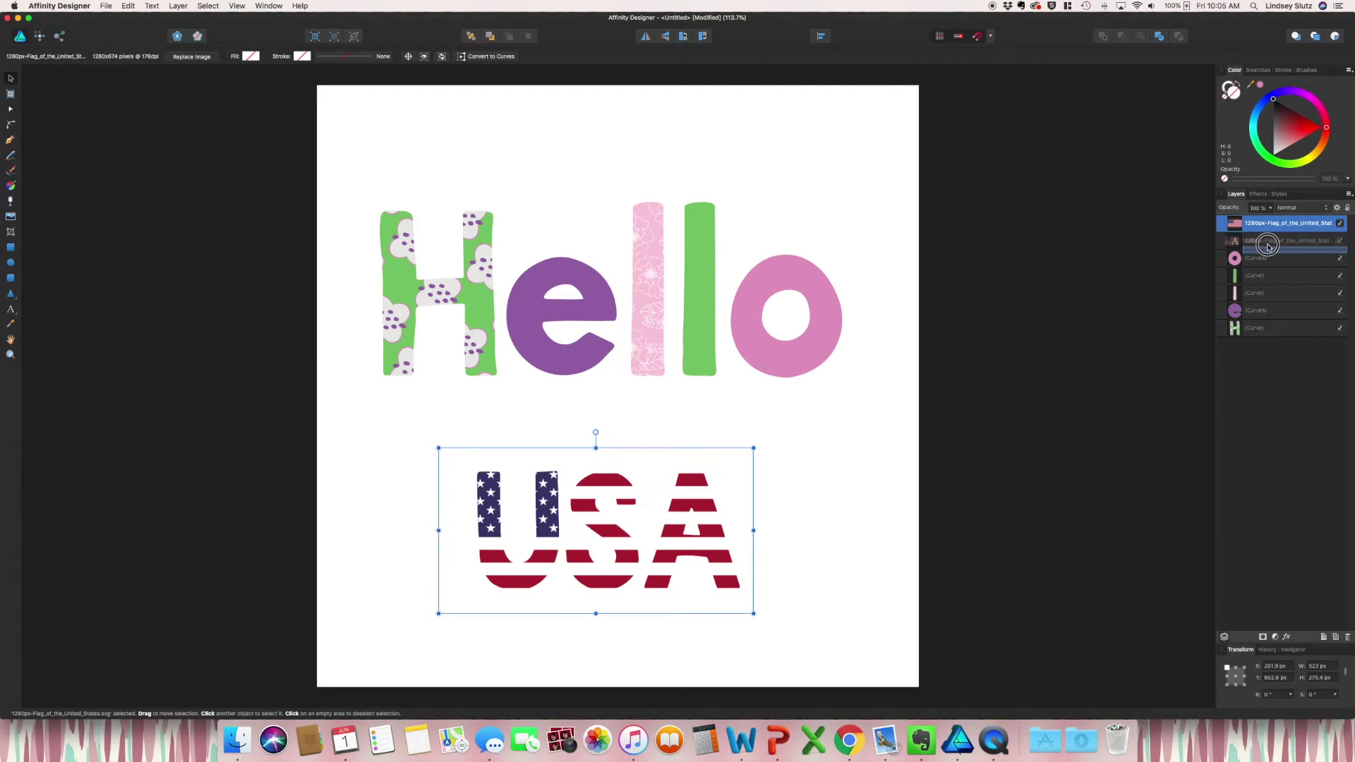
{"action": "left_click", "coordinate": [818, 536]}
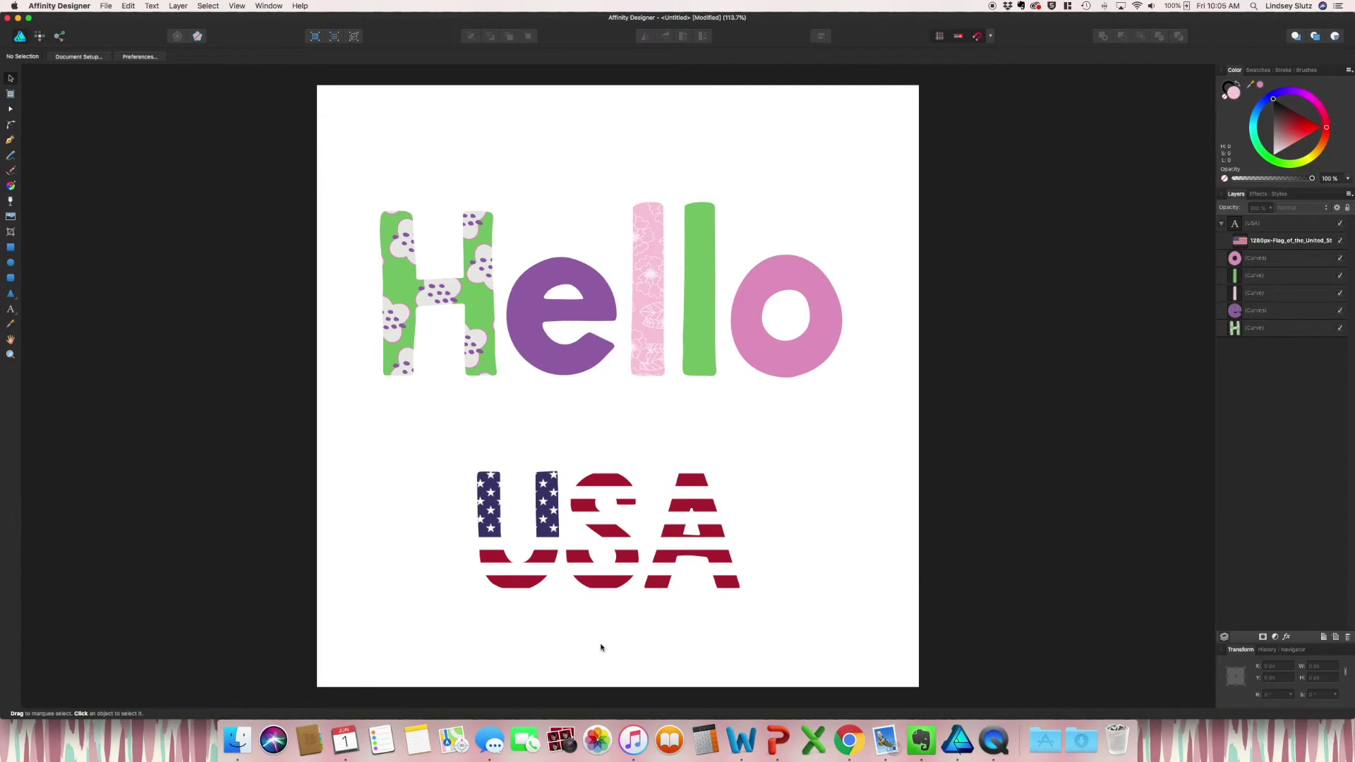
Move USA up toward Hello and add the word 'Pattern' beneath it, nudged slightly up
{"action": "left_click_drag", "start_coordinate": [638, 561], "coordinate": [630, 507]}
{"action": "left_click", "coordinate": [11, 309]}
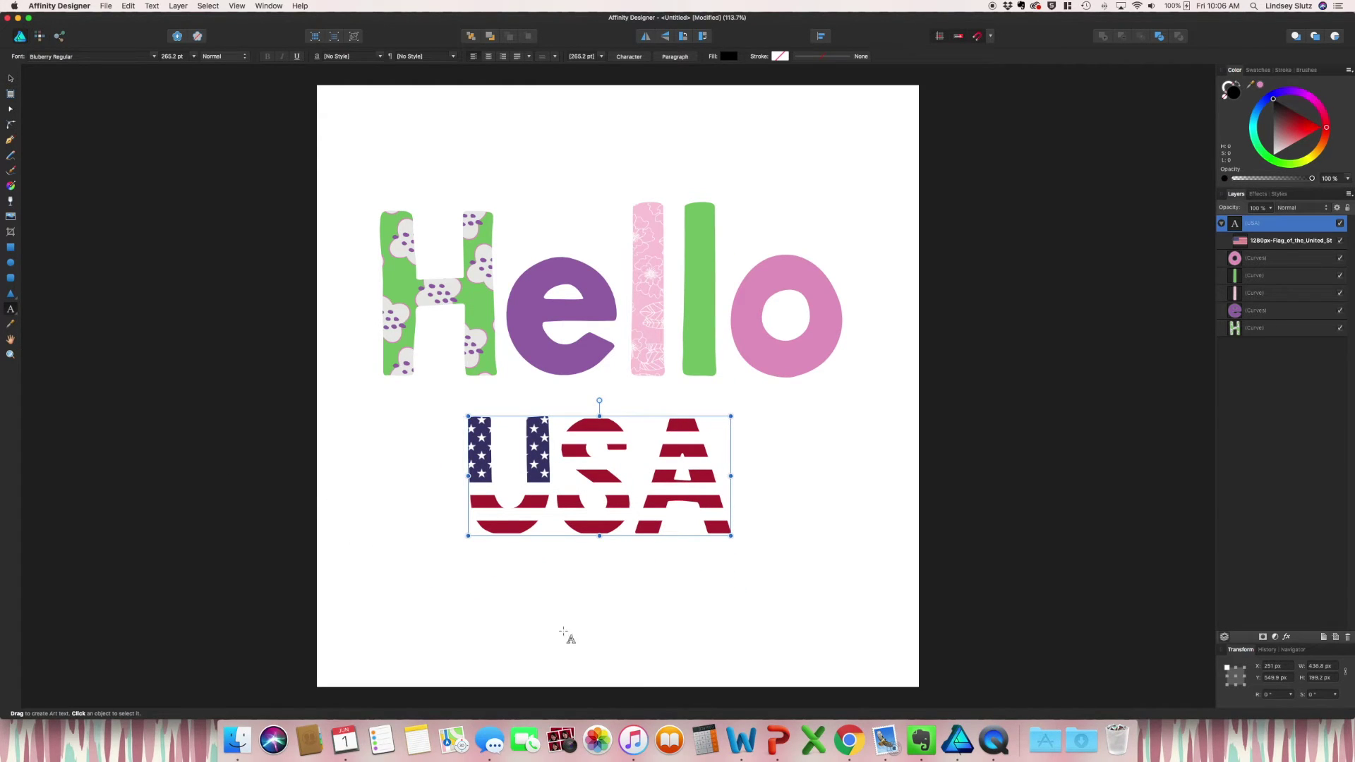
{"action": "left_click_drag", "start_coordinate": [563, 623], "coordinate": [639, 658]}
{"action": "type", "text": "Pattern"}
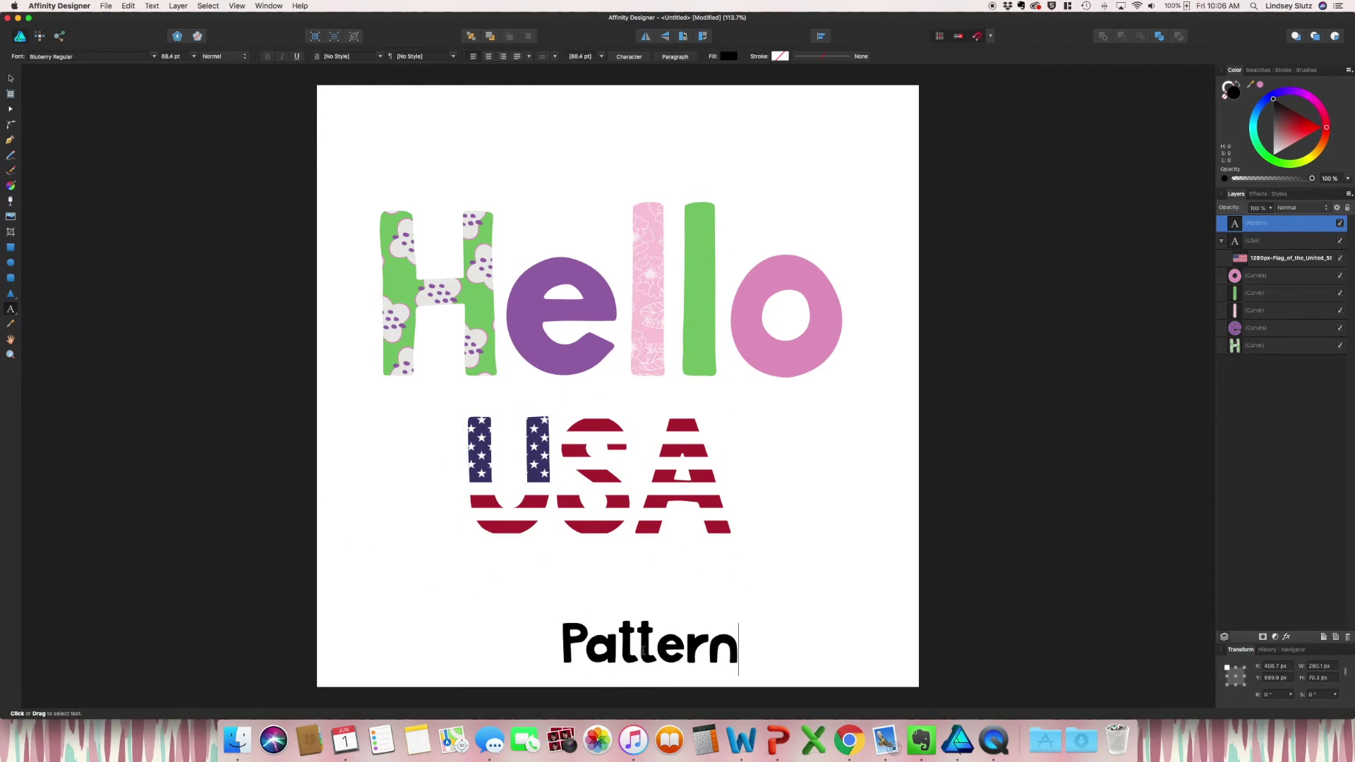
{"action": "key", "text": "Escape"}
{"action": "left_click", "coordinate": [9, 78]}
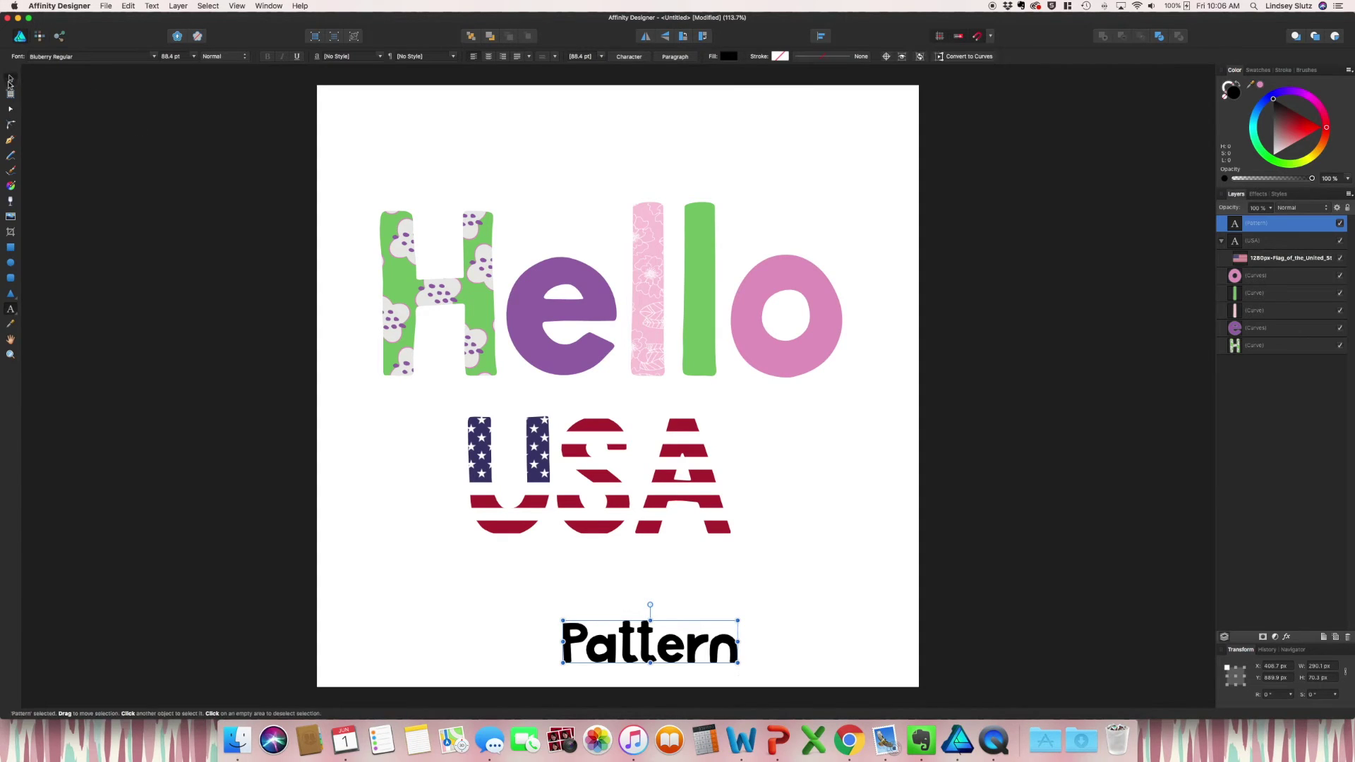
{"action": "left_click_drag", "start_coordinate": [647, 645], "coordinate": [645, 624]}
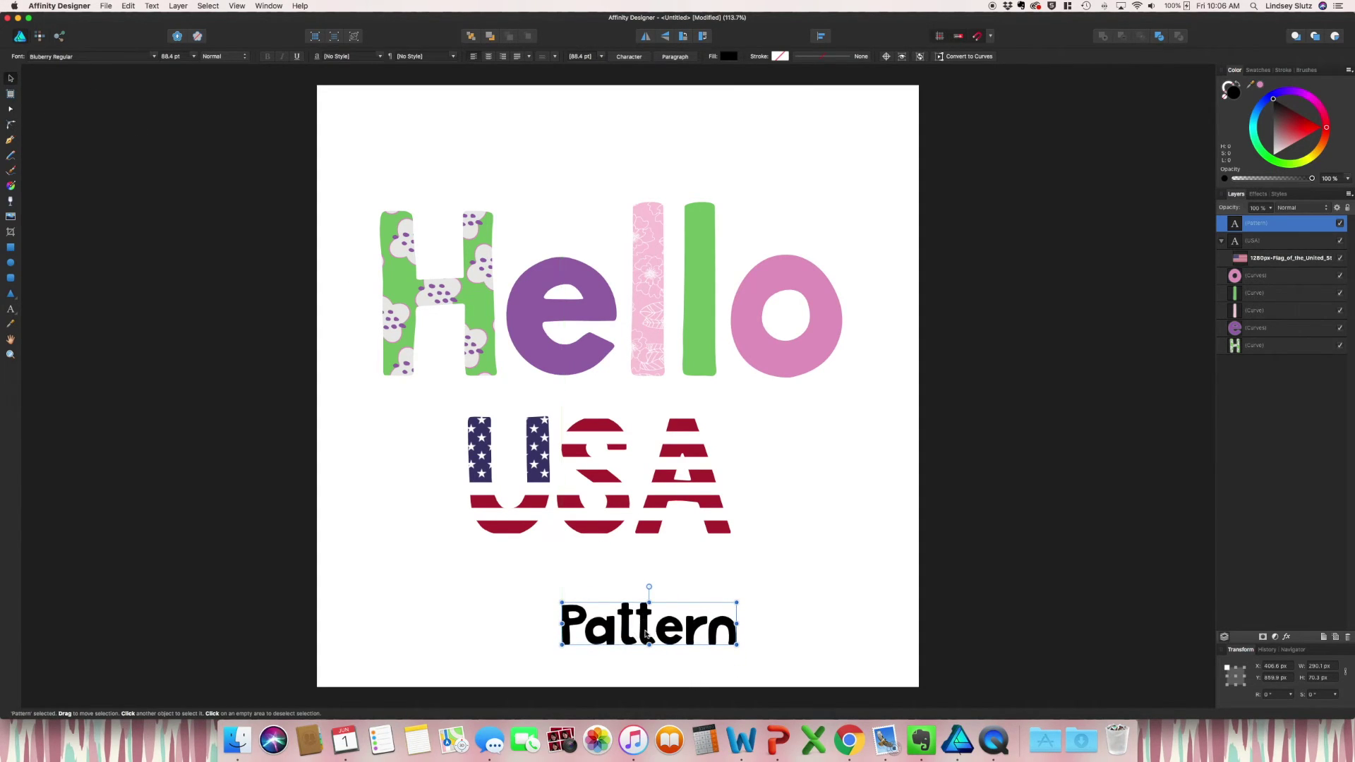
Give the word Pattern a Preppy.png bitmap fill, adjust its placement, and deselect
{"action": "left_click", "coordinate": [10, 184]}
{"action": "left_click", "coordinate": [123, 56]}
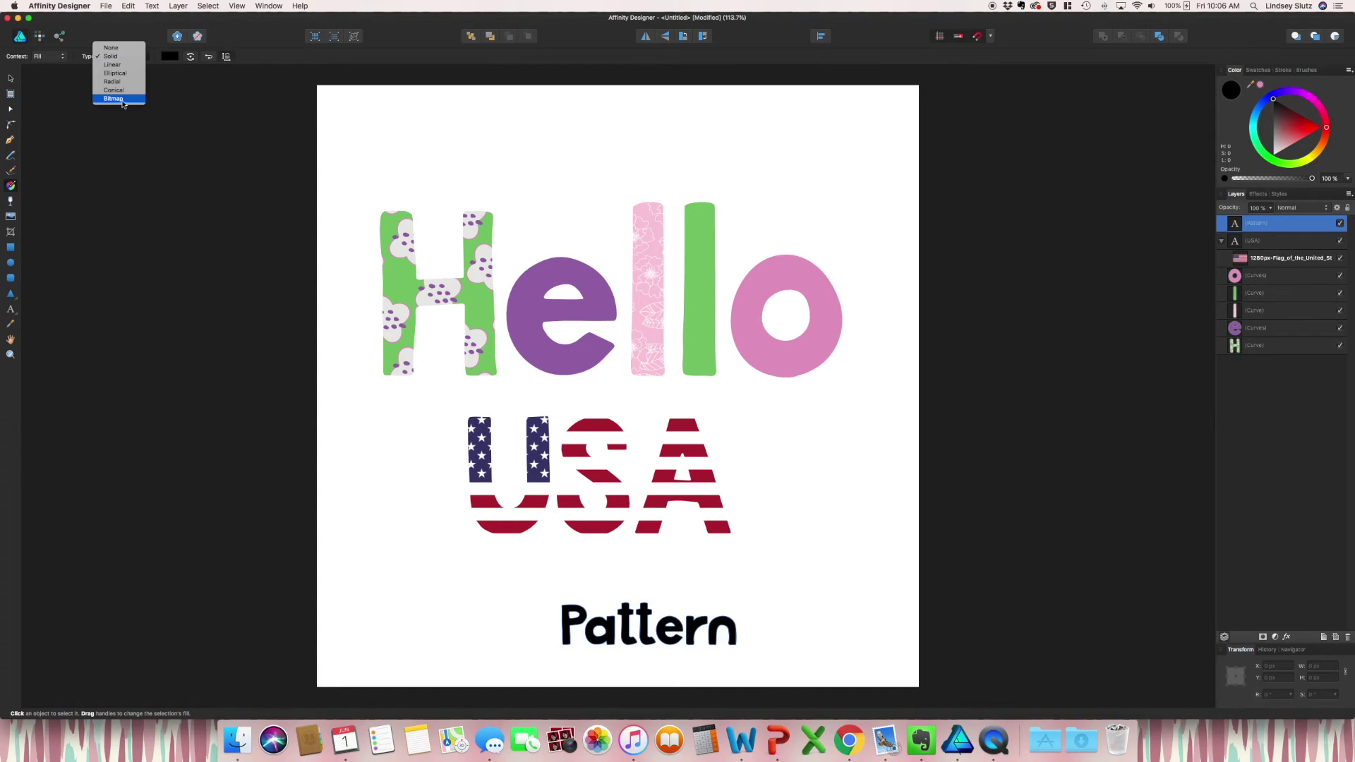
{"action": "left_click", "coordinate": [120, 103]}
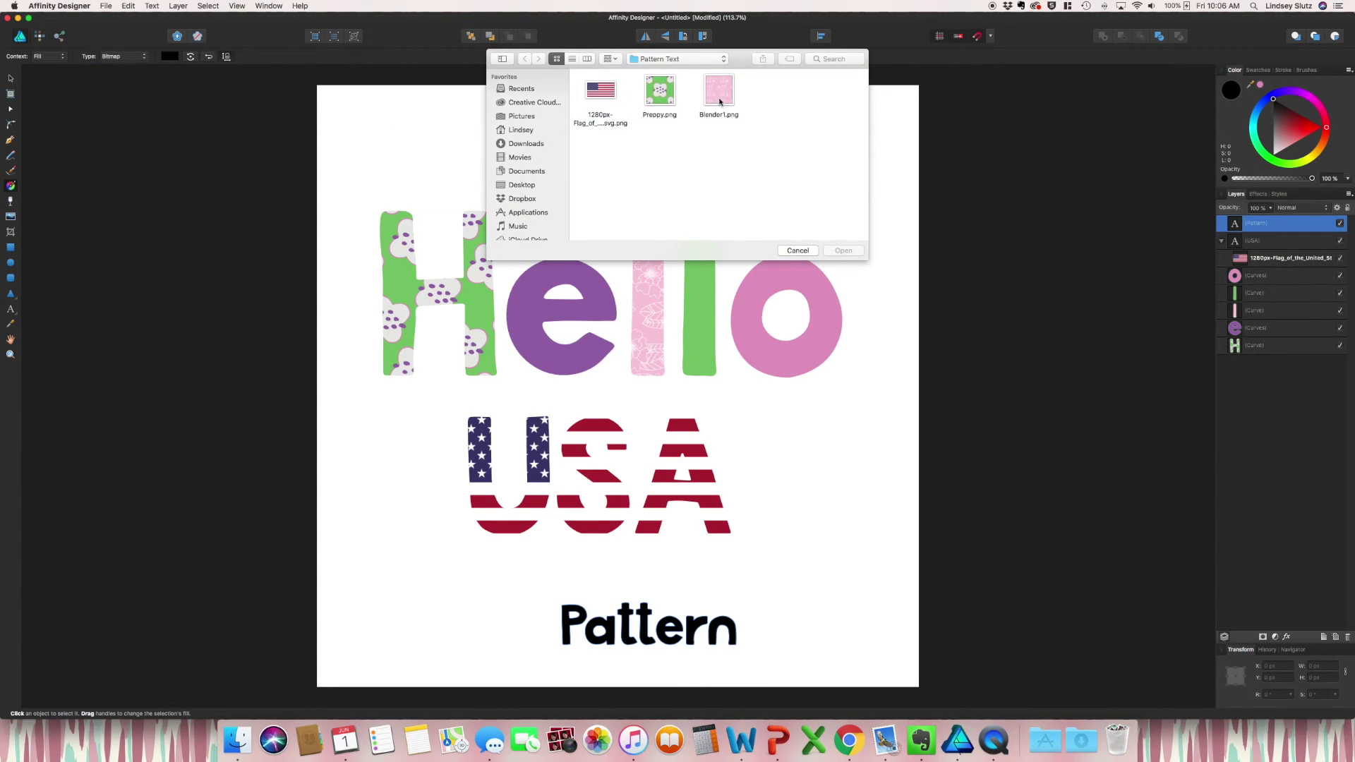
{"action": "left_click", "coordinate": [665, 96]}
{"action": "left_click", "coordinate": [843, 248]}
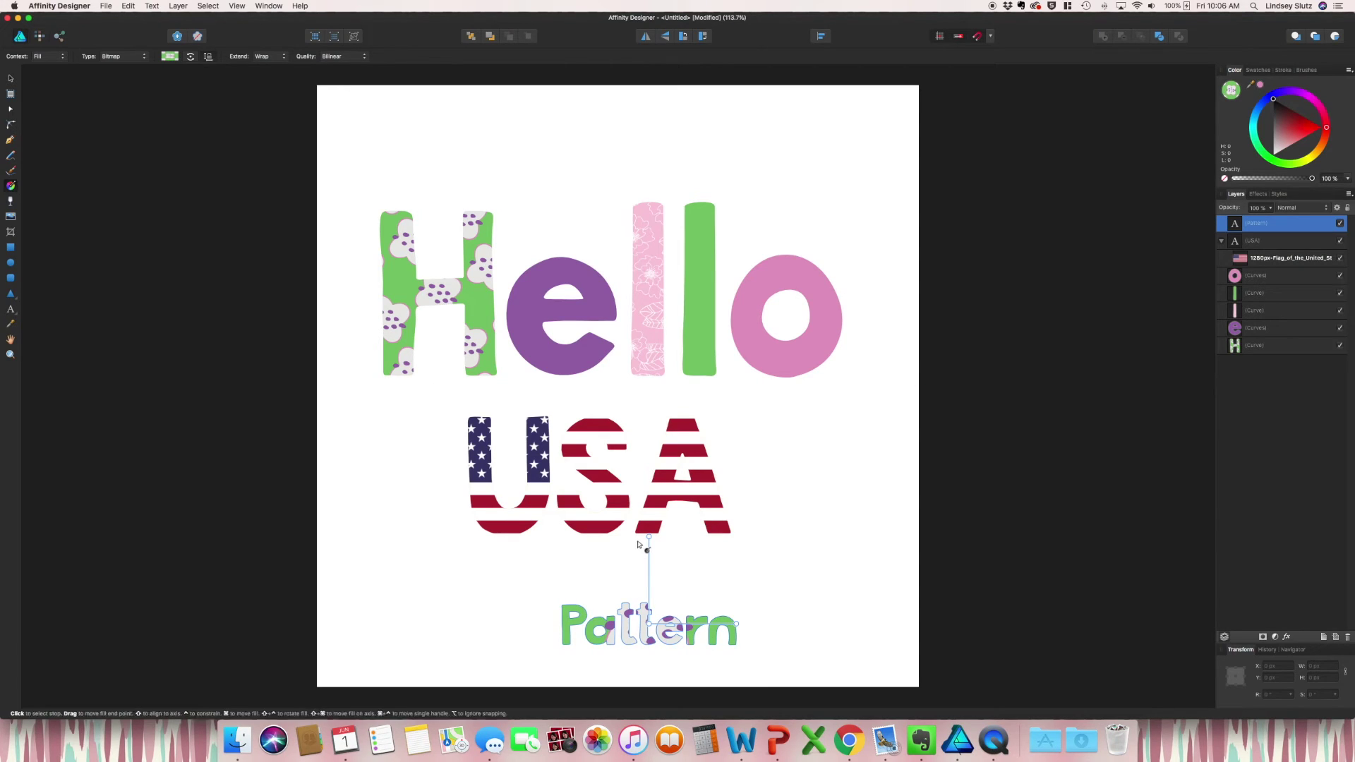
{"action": "left_click_drag", "start_coordinate": [648, 537], "coordinate": [655, 610]}
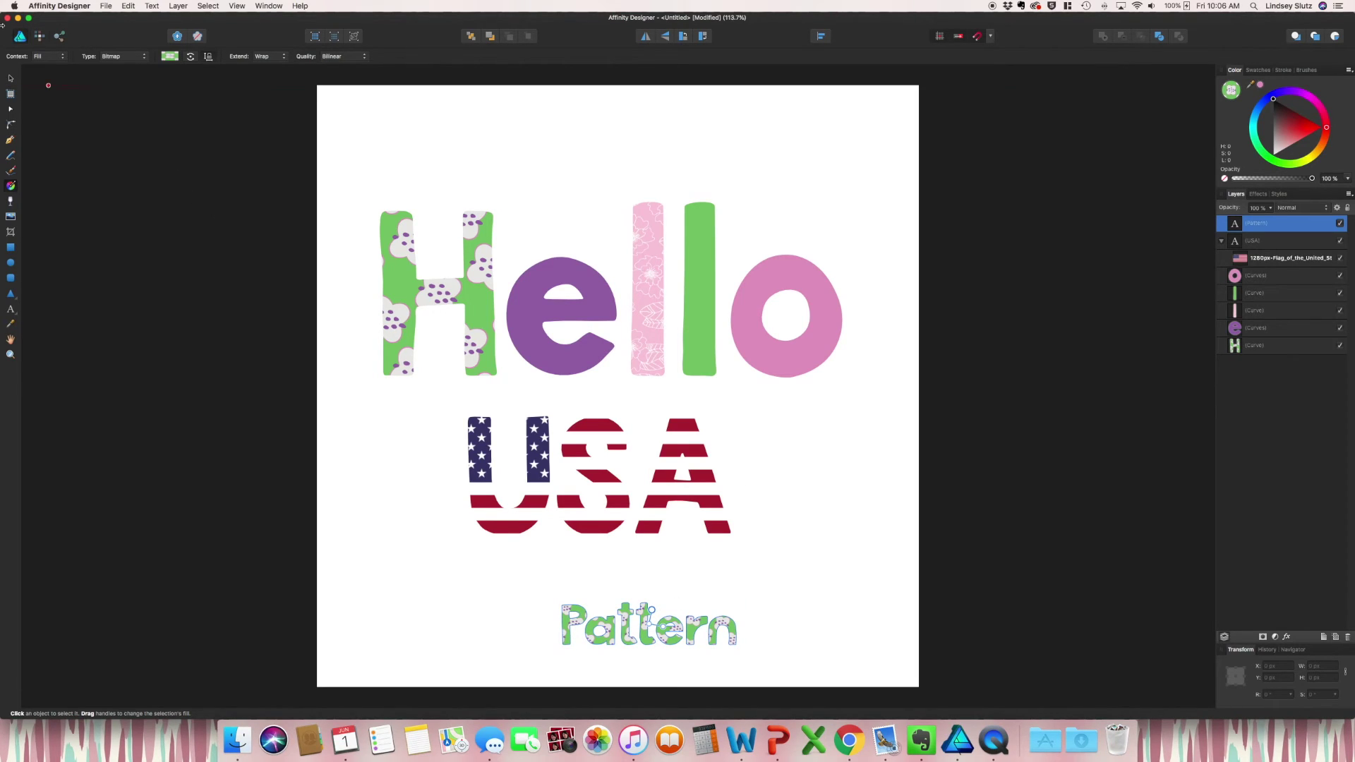
{"action": "key", "text": "v"}
{"action": "left_click", "coordinate": [789, 451]}
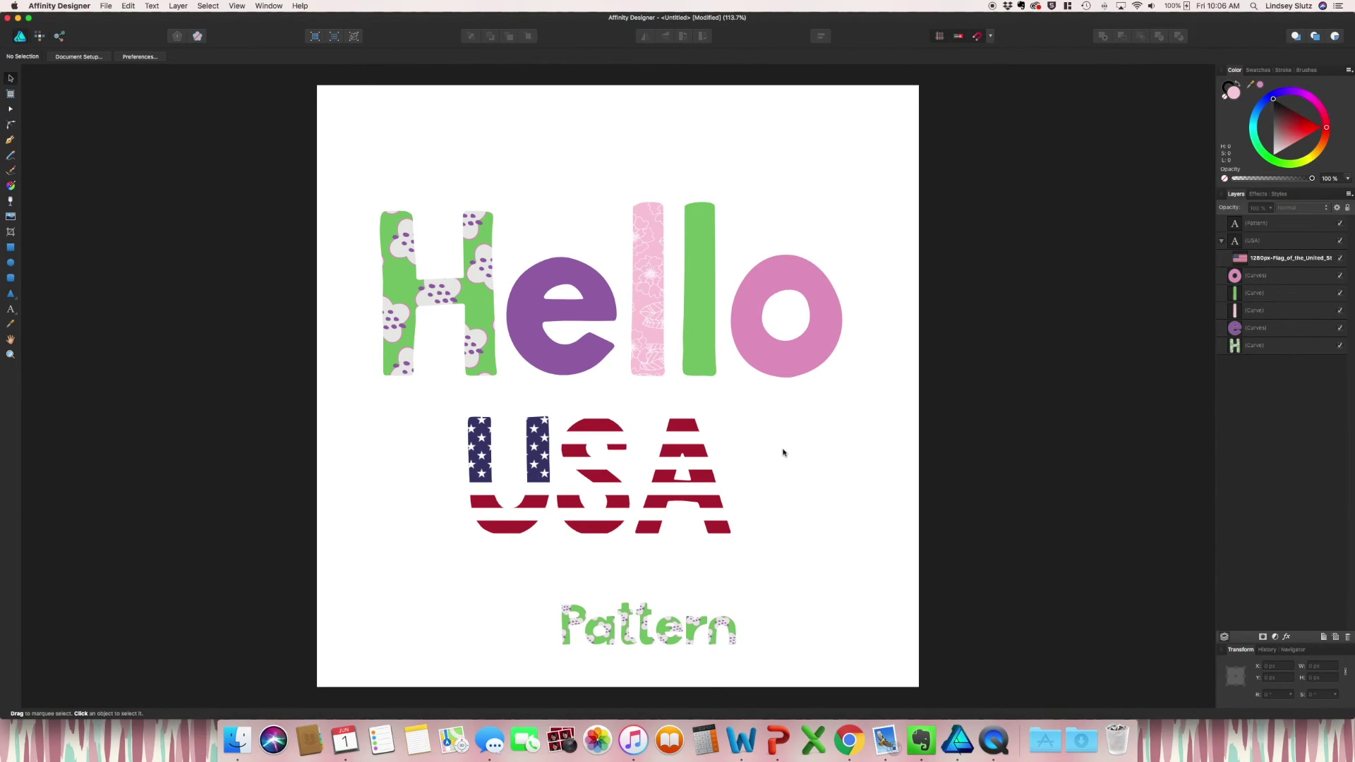